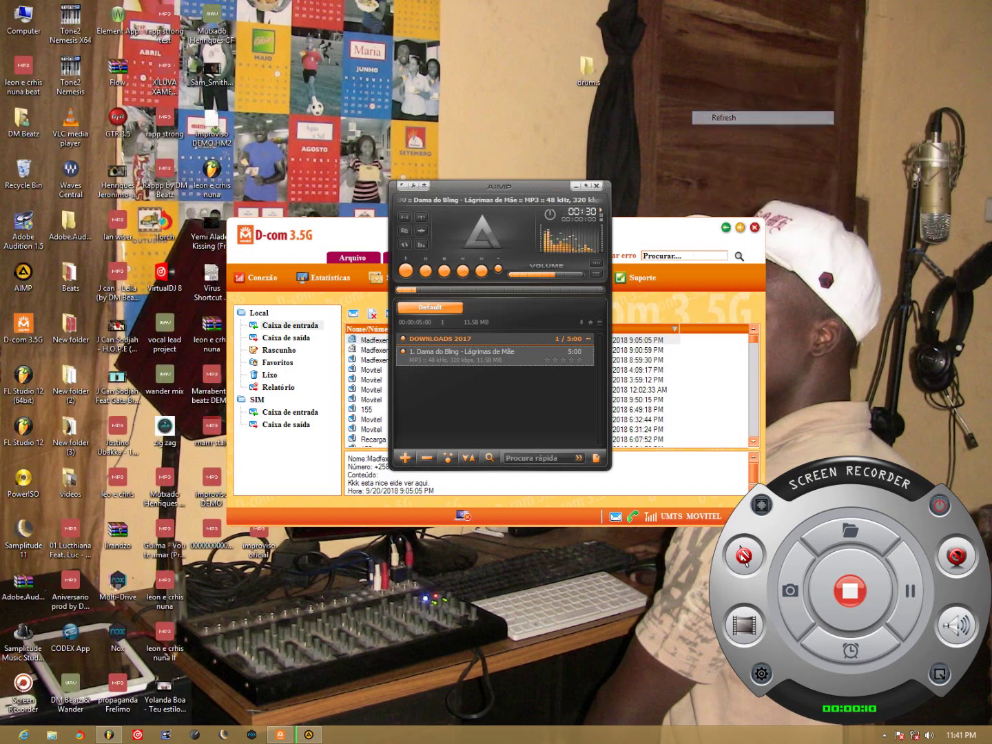
right_click(711, 63)
click(738, 98)
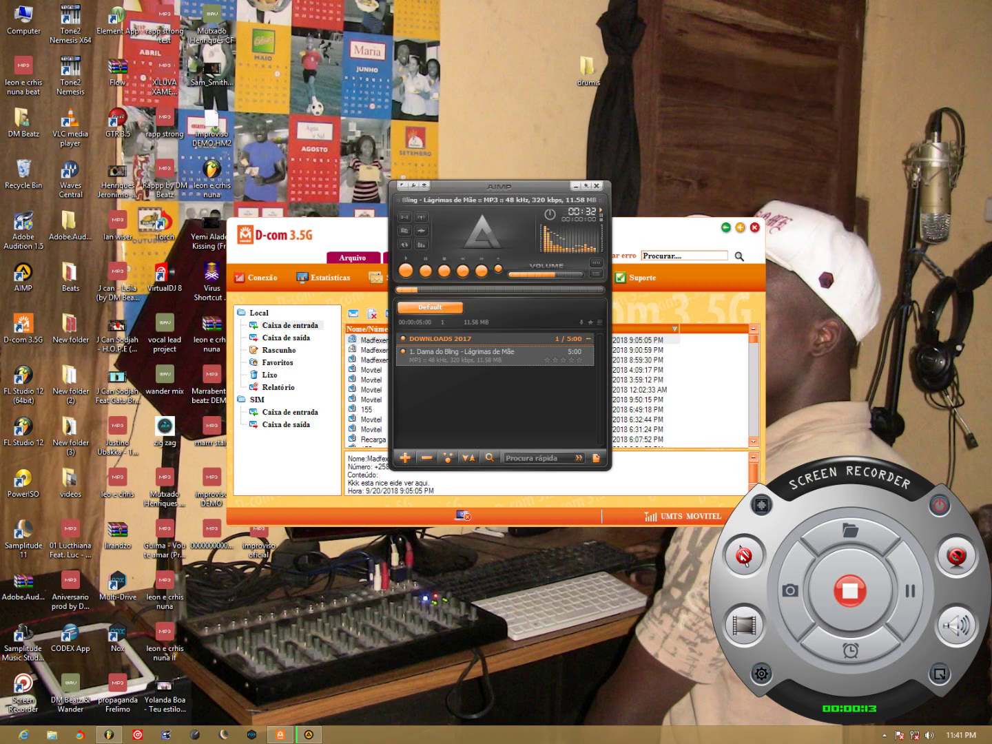
right_click(738, 52)
click(757, 88)
right_click(750, 53)
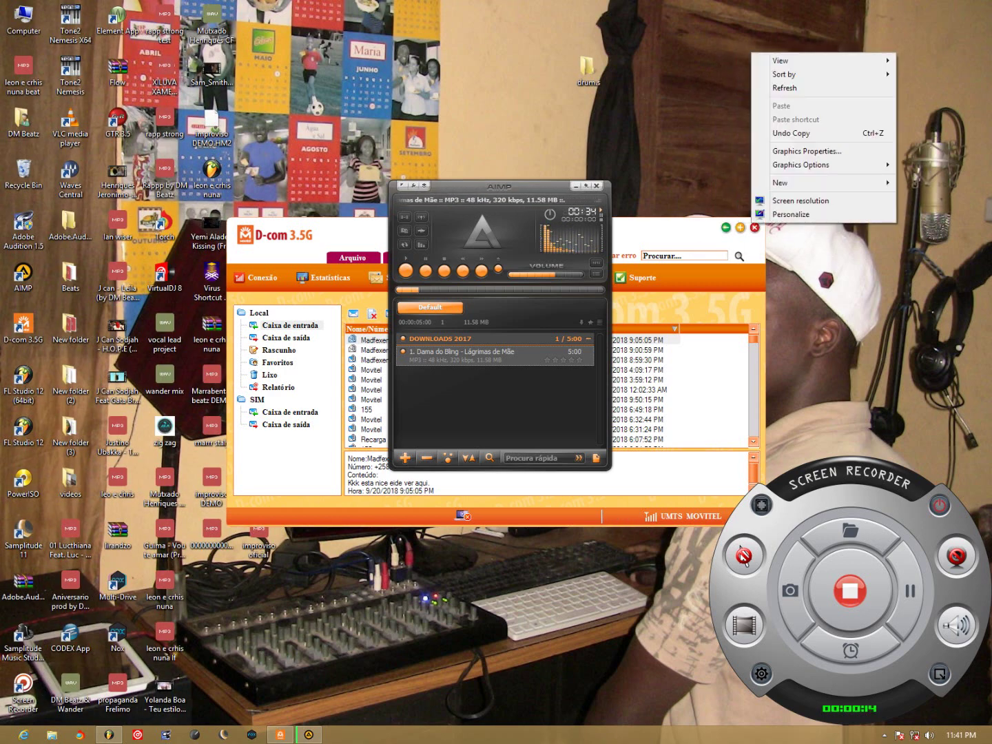
click(770, 88)
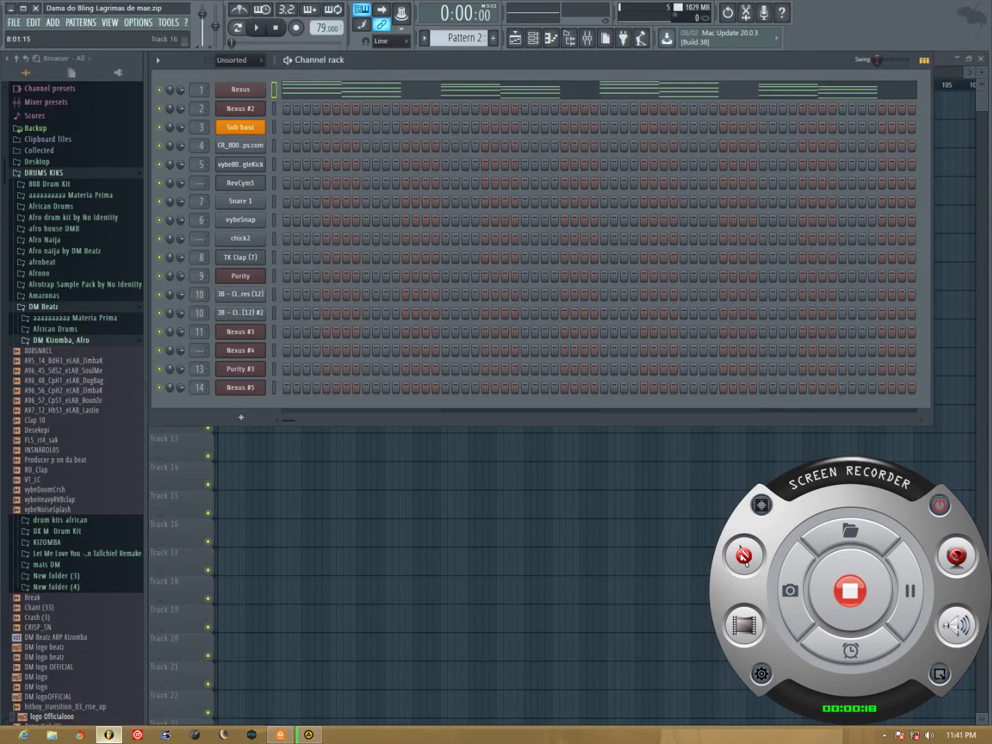
Step: Show the playlist arrangement and open the Nexus notes of Pattern 2 in the piano roll
key(F5)
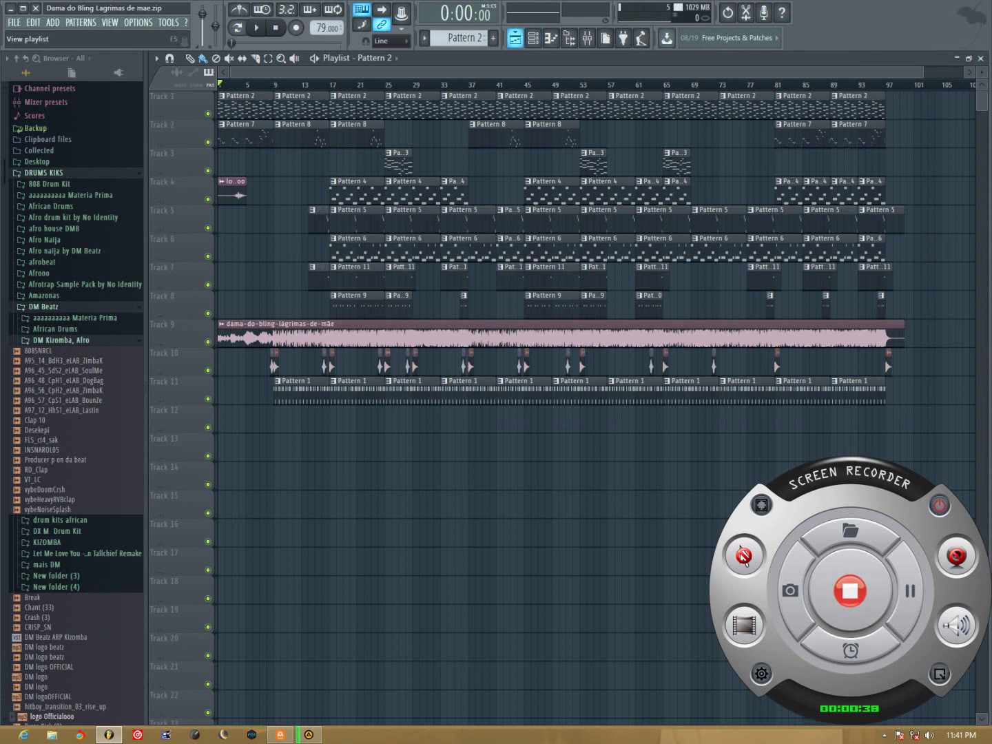
key(F6)
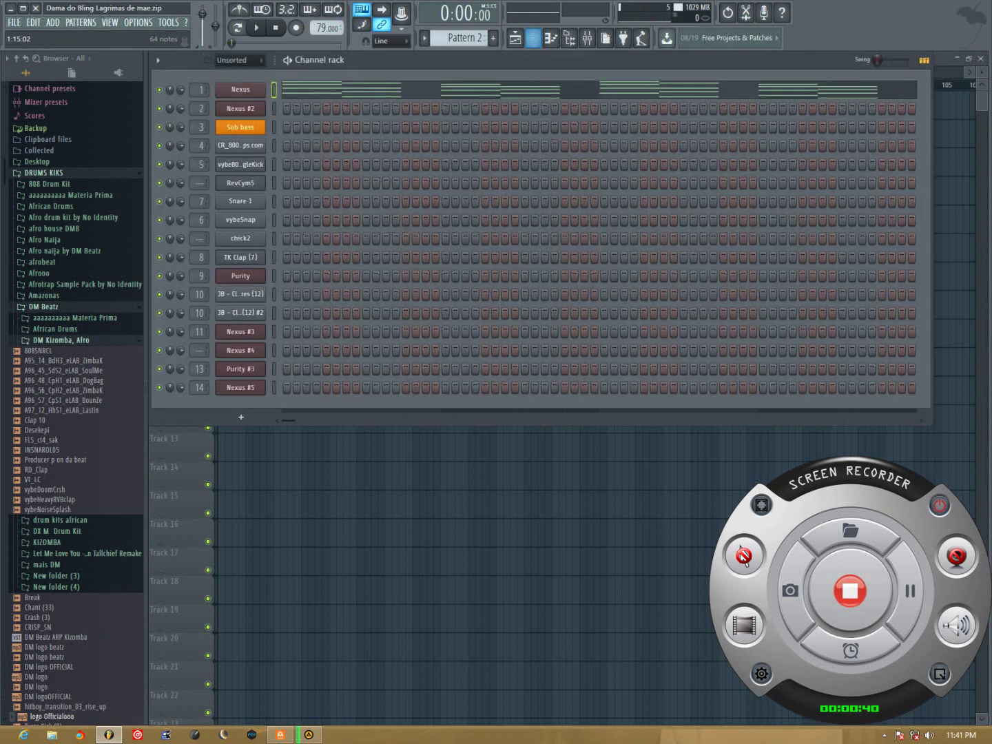
key(F7)
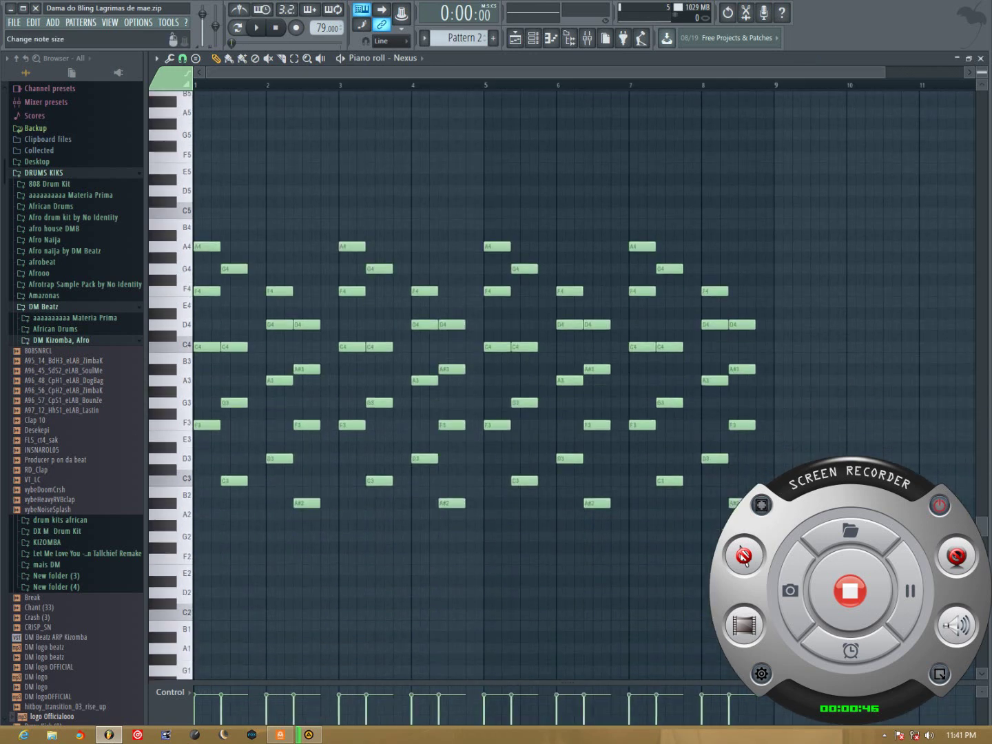
Step: Examine the Nexus chord notes of Pattern 2 across all eight bars in the piano roll
scroll(584, 375, down, 1)
scroll(584, 374, up, 2)
scroll(171, 379, up, 1)
scroll(740, 548, up, 3)
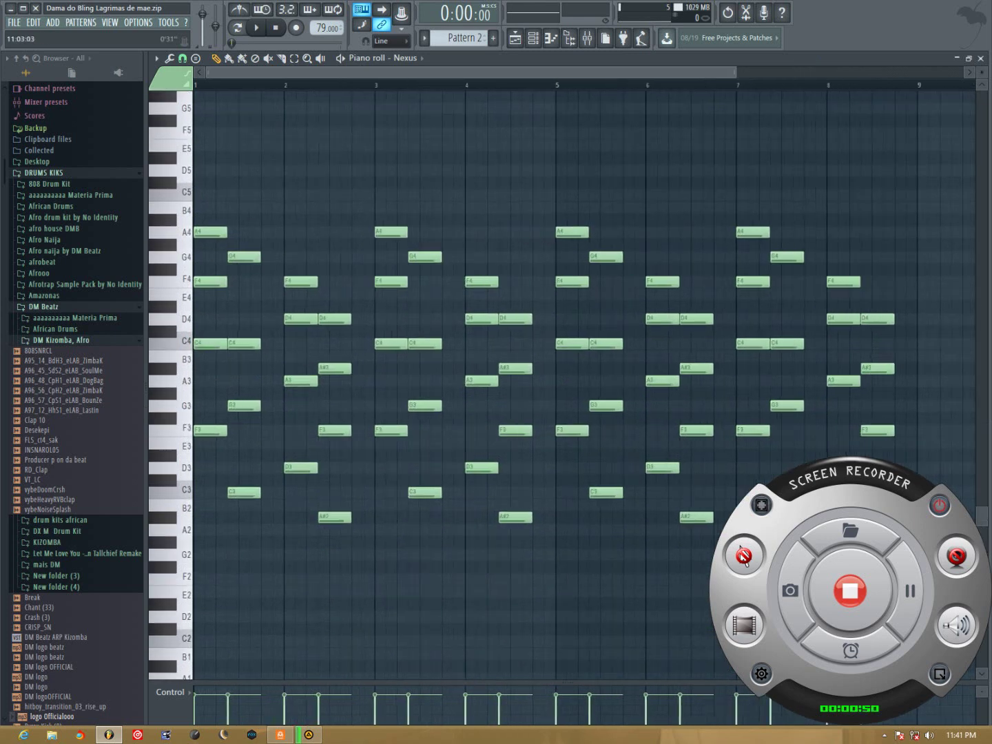
scroll(741, 549, up, 2)
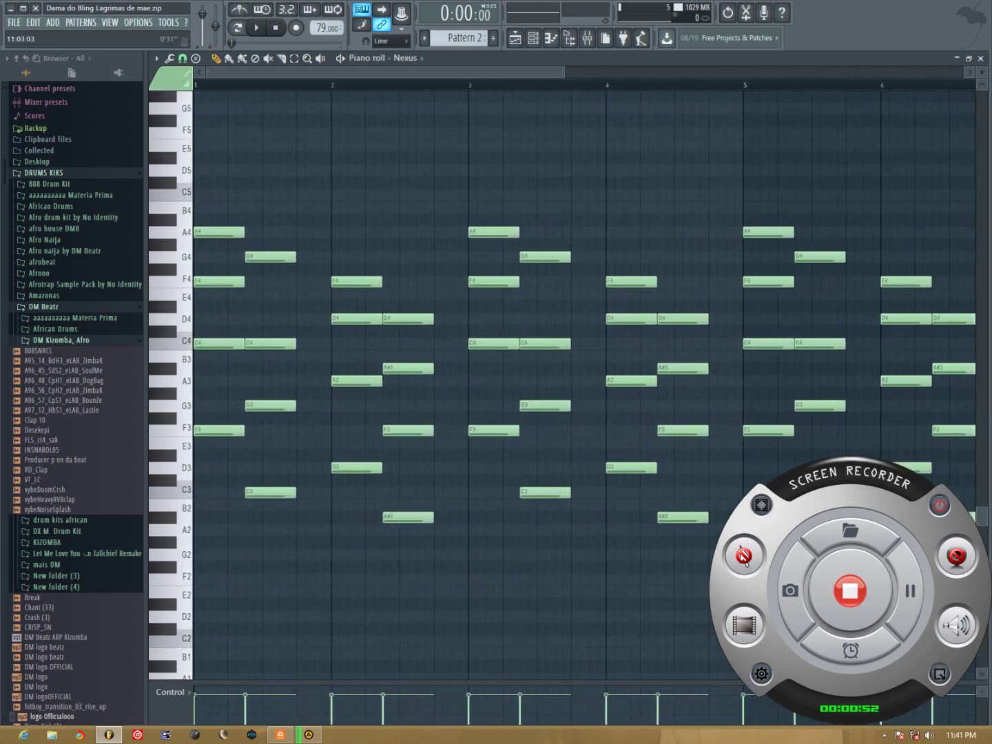
scroll(981, 73, down, 2)
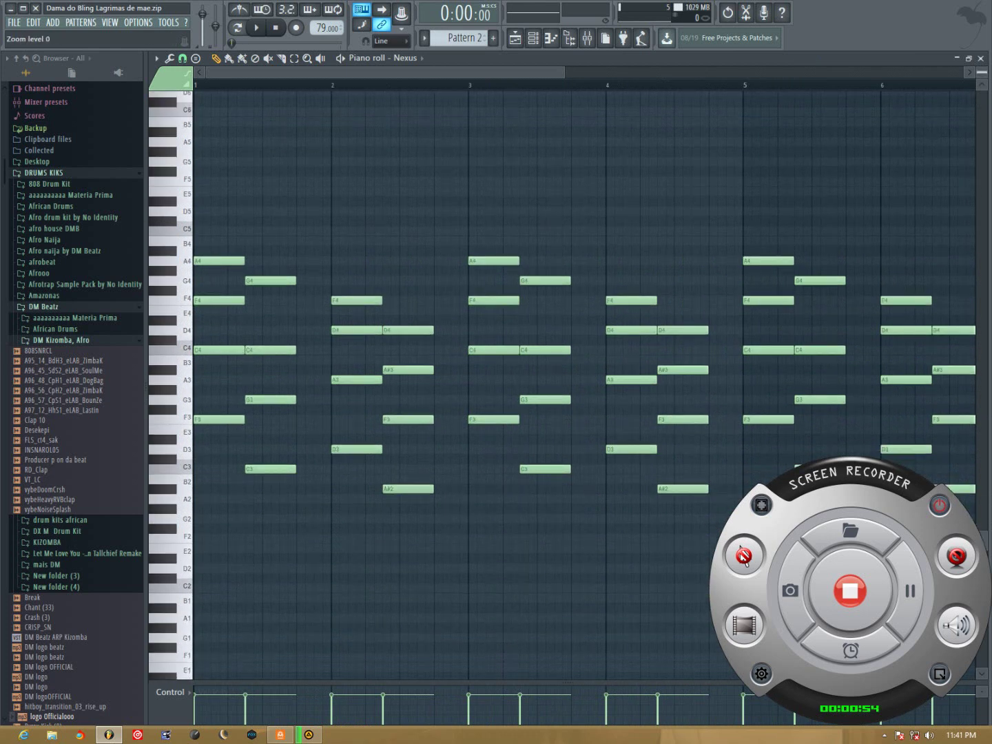
scroll(981, 72, up, 2)
scroll(741, 549, up, 1)
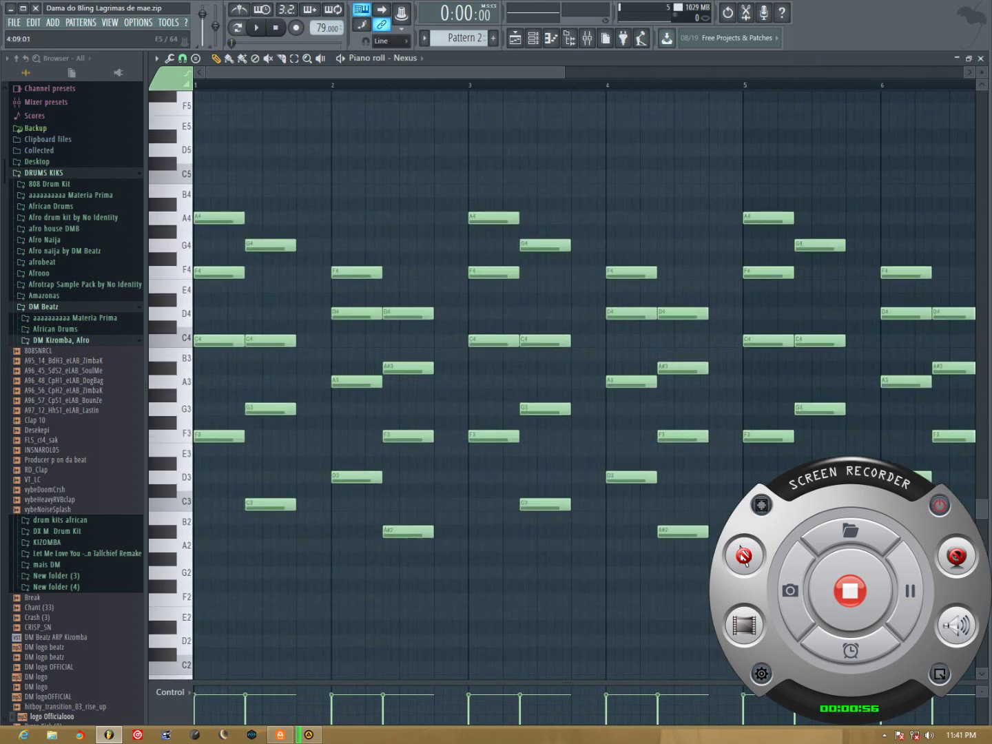
scroll(740, 549, down, 3)
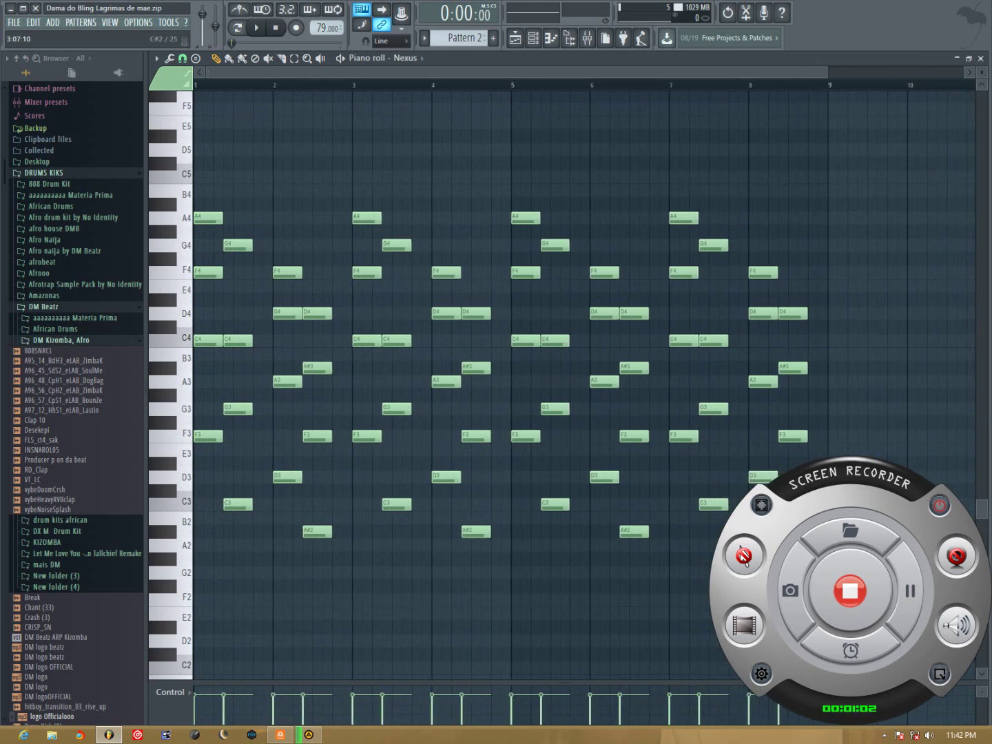
Step: Switch to AIMP to check the reference song, and return to FL Studio to play the Nexus chords of Pattern 2
click(307, 735)
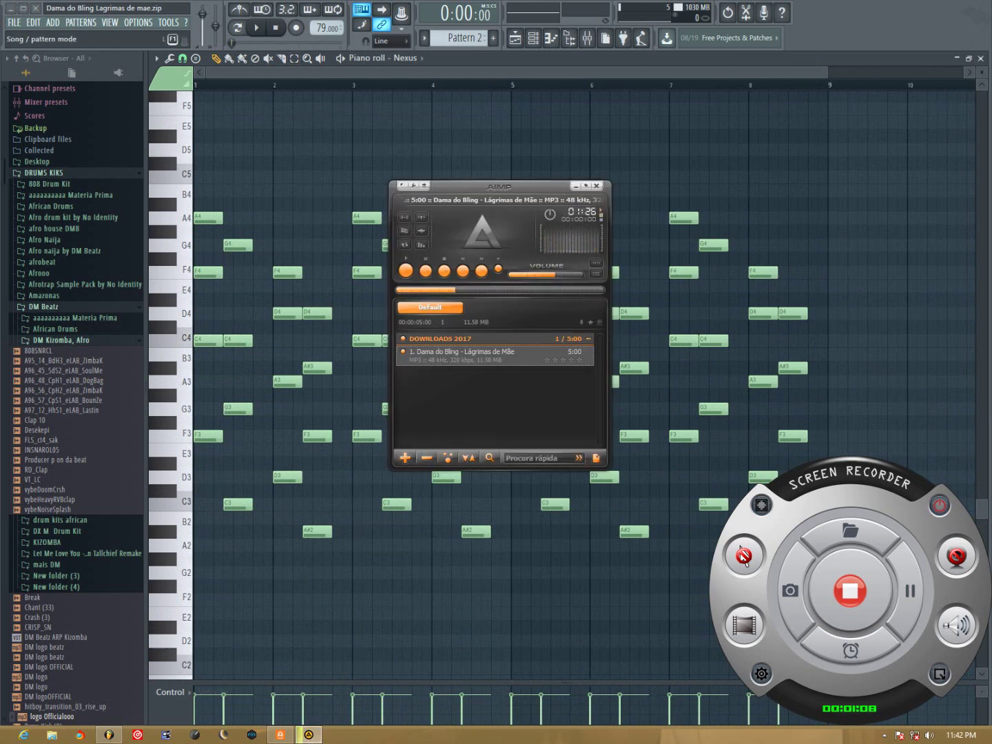
key(alt+Tab)
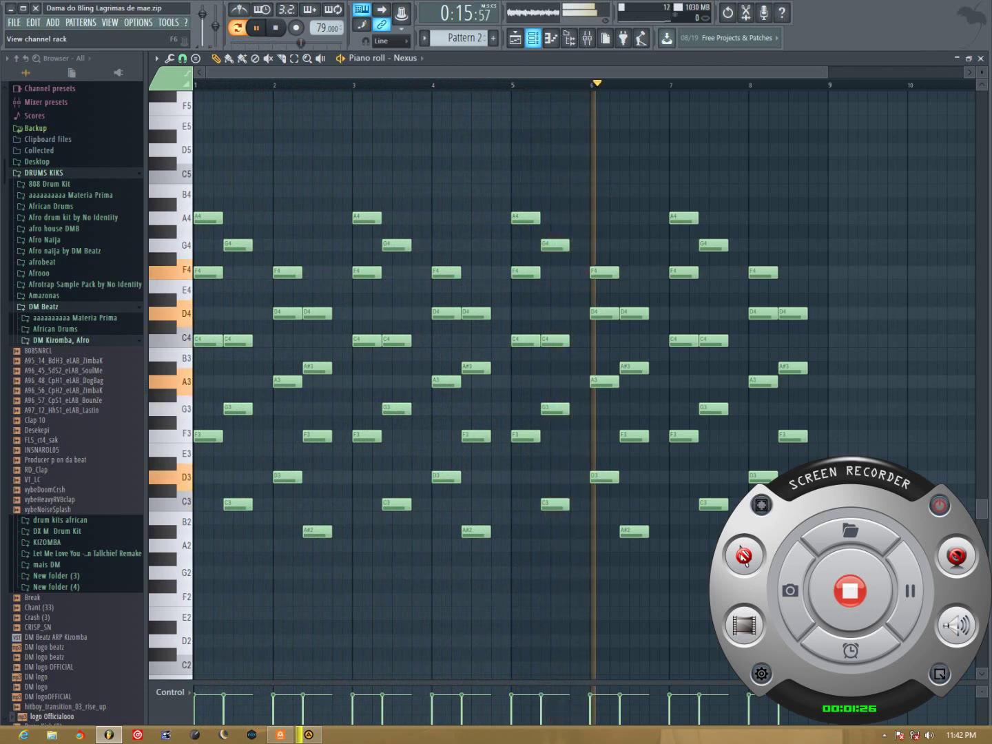
Step: Show the channel rack, check Patterns 1 and 2, and select Pattern 7
key(F6)
key(Left)
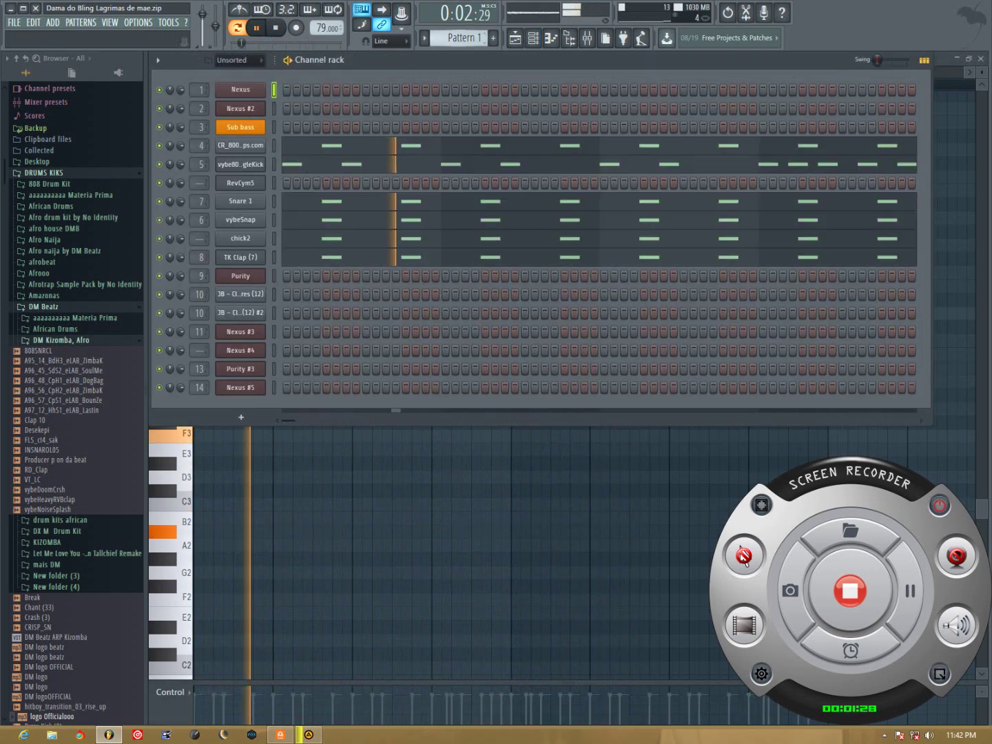
key(Right)
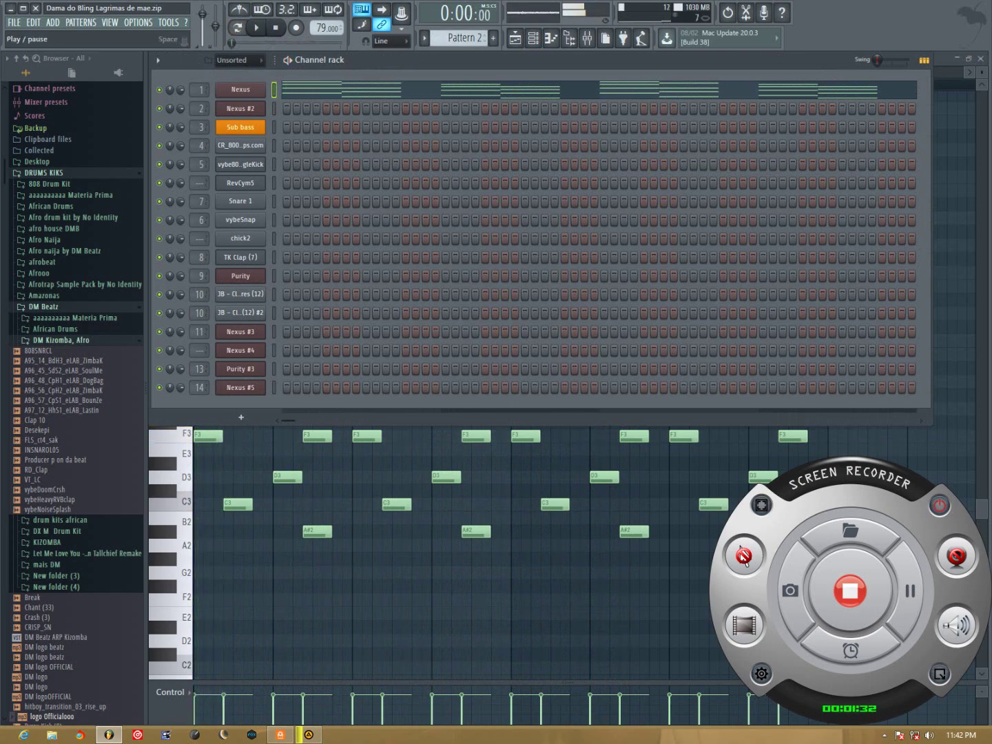
scroll(463, 38, down, 1)
scroll(463, 38, up, 2)
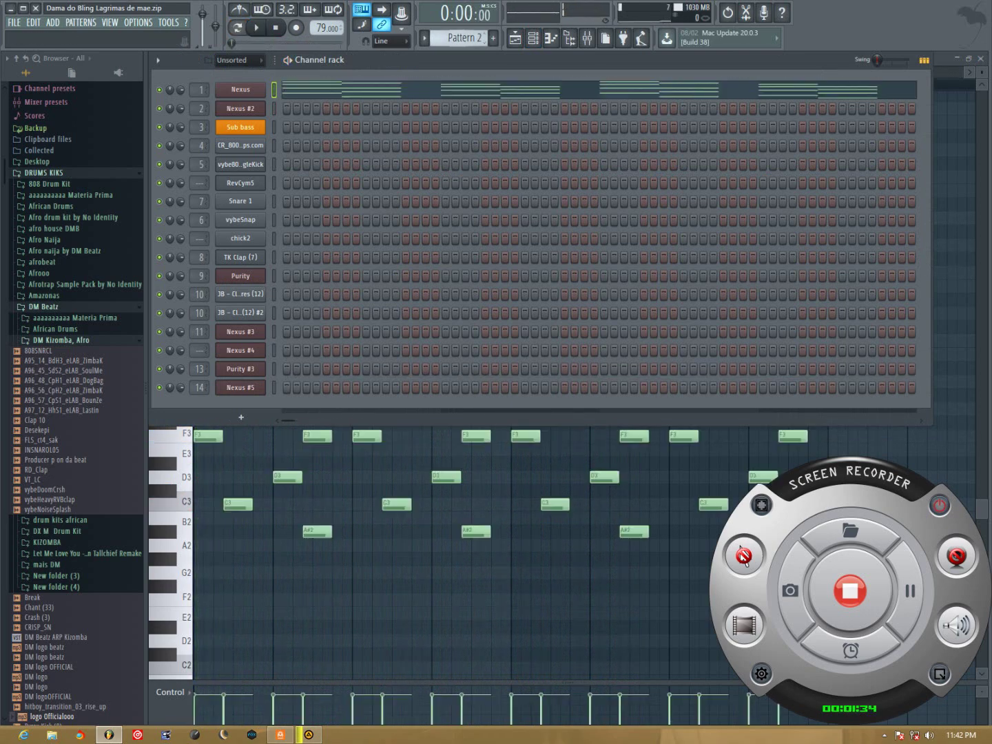
key(7)
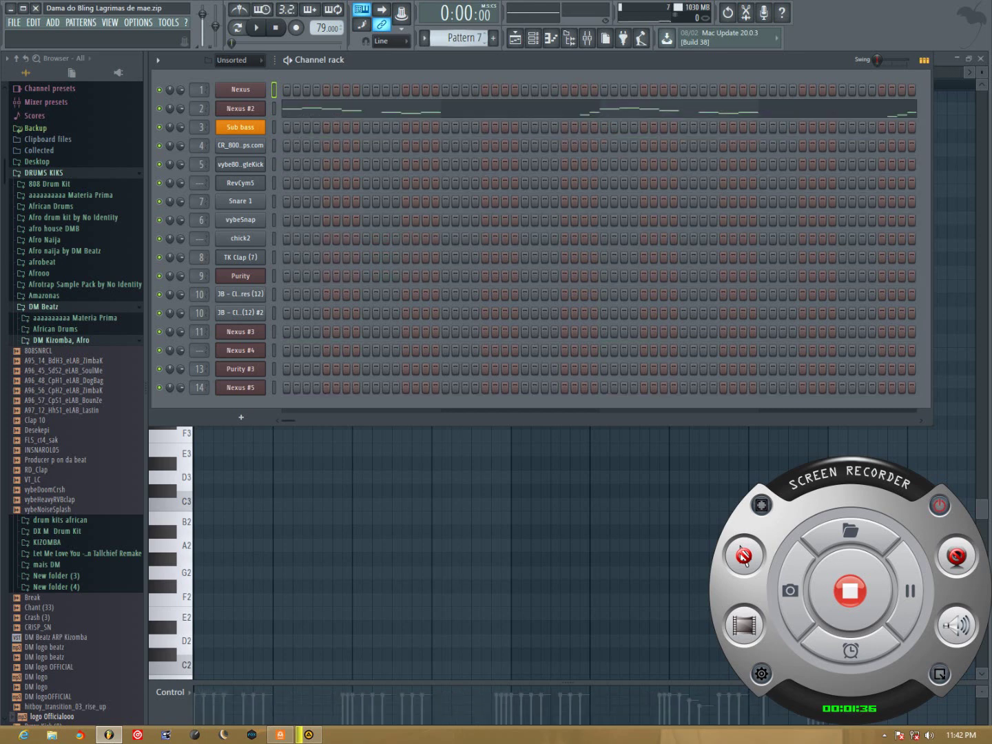
Step: Open the Nexus #2 melody of Pattern 7 in the piano roll and play it back
key(F6)
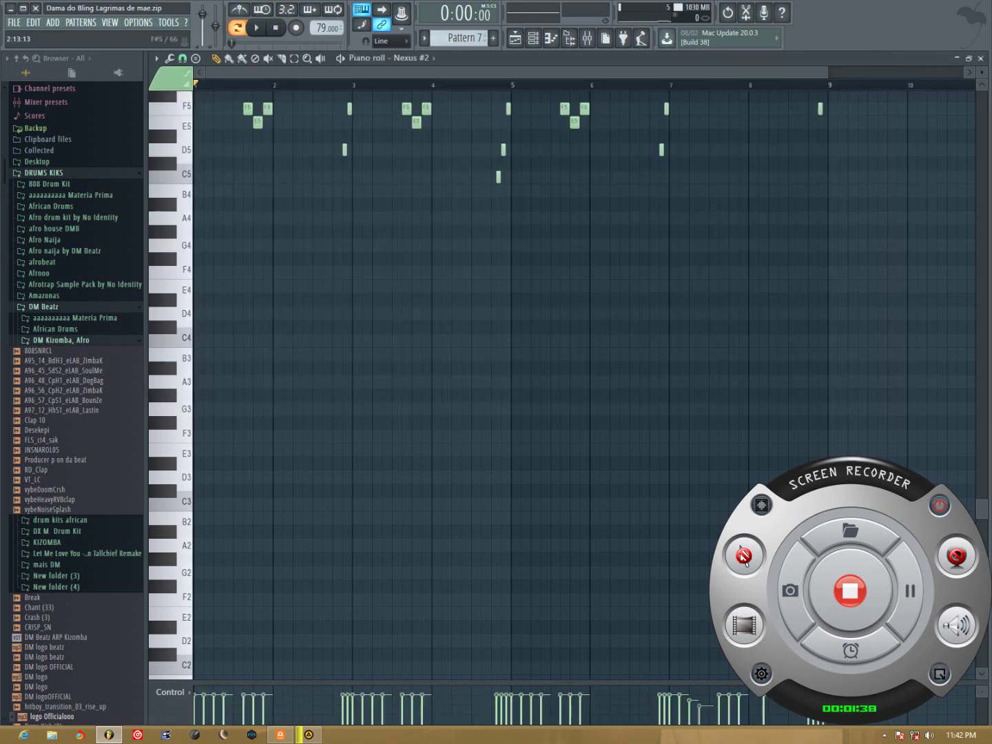
scroll(740, 551, up, 8)
key(space)
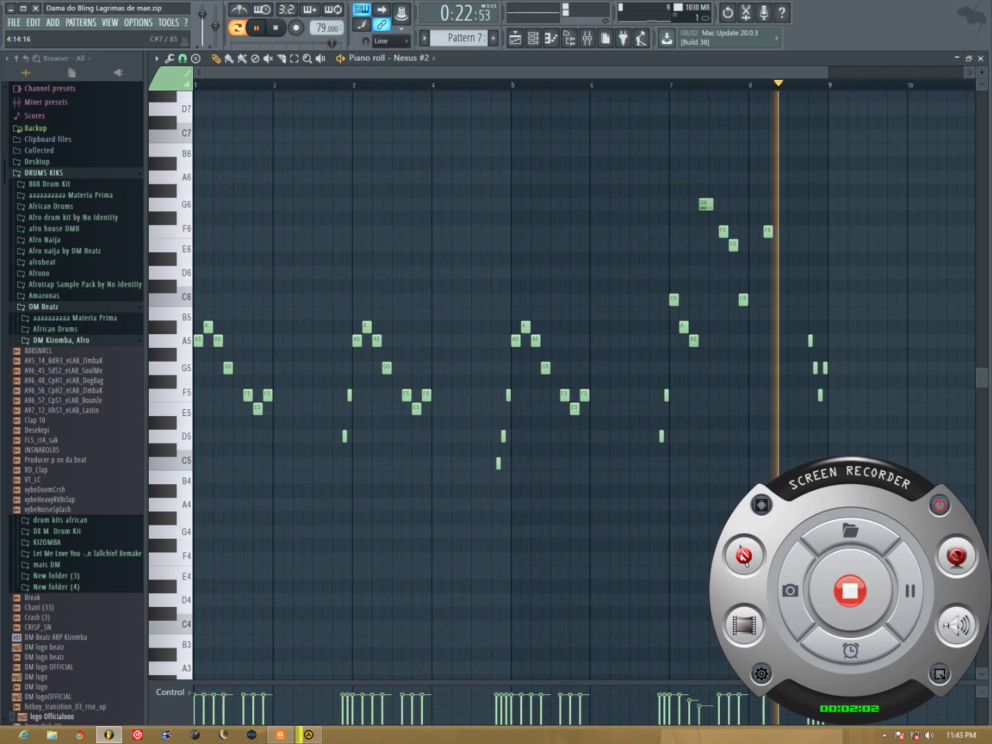
key(space)
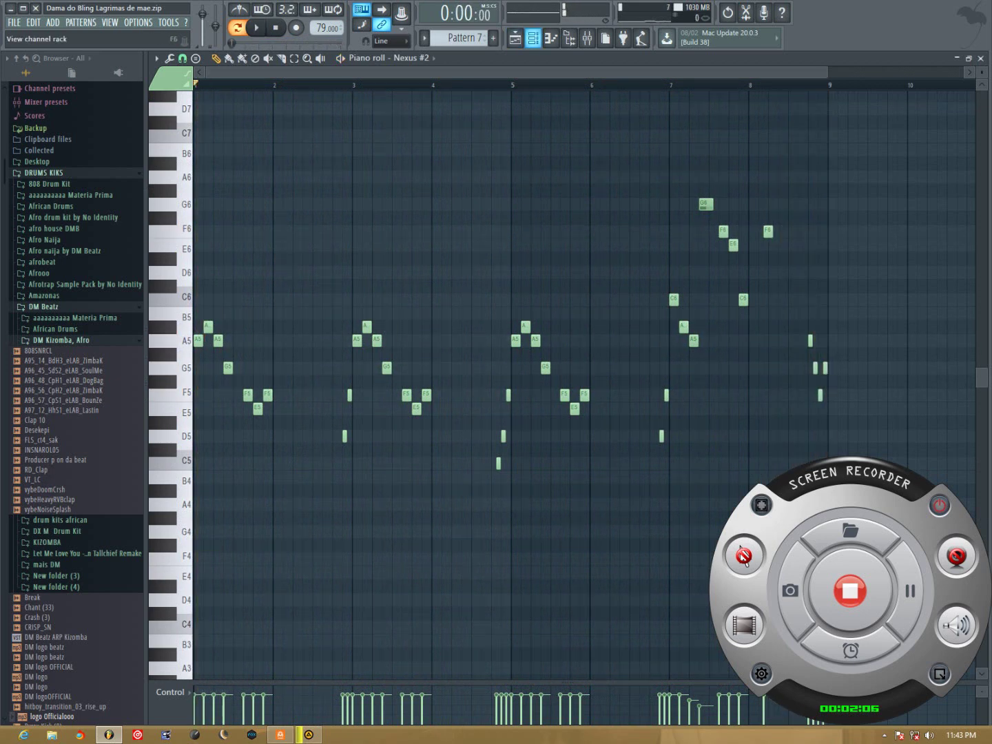
Step: Browse the patterns in the channel rack to Pattern 6 and play its Sub bass notes in the piano roll
click(532, 37)
scroll(465, 38, down, 2)
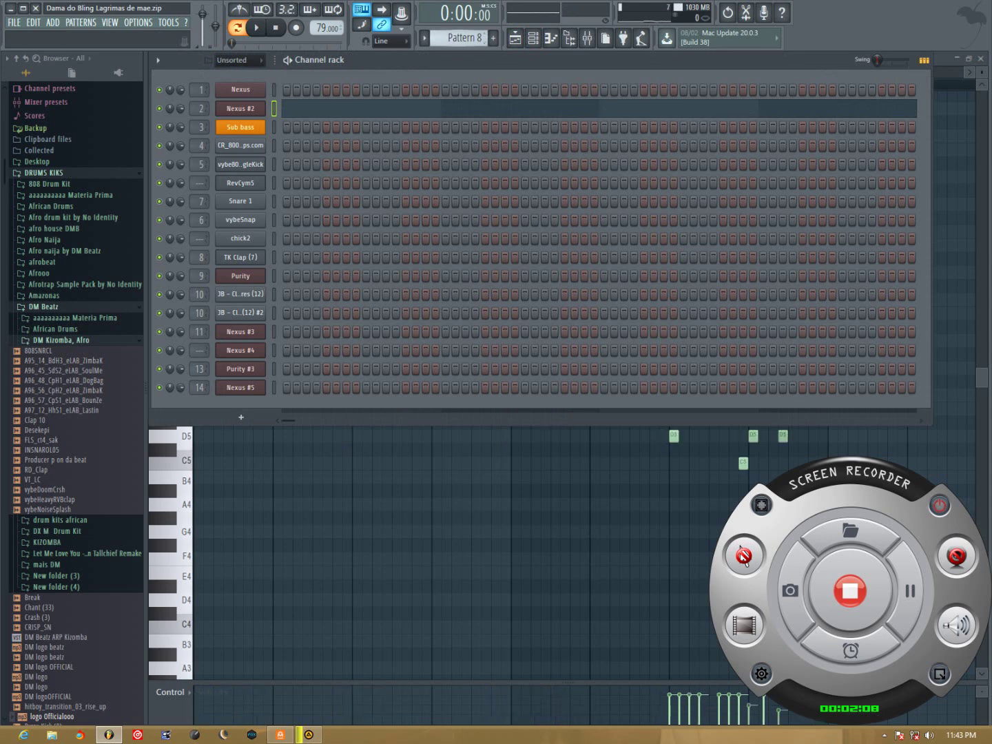
scroll(458, 37, down, 4)
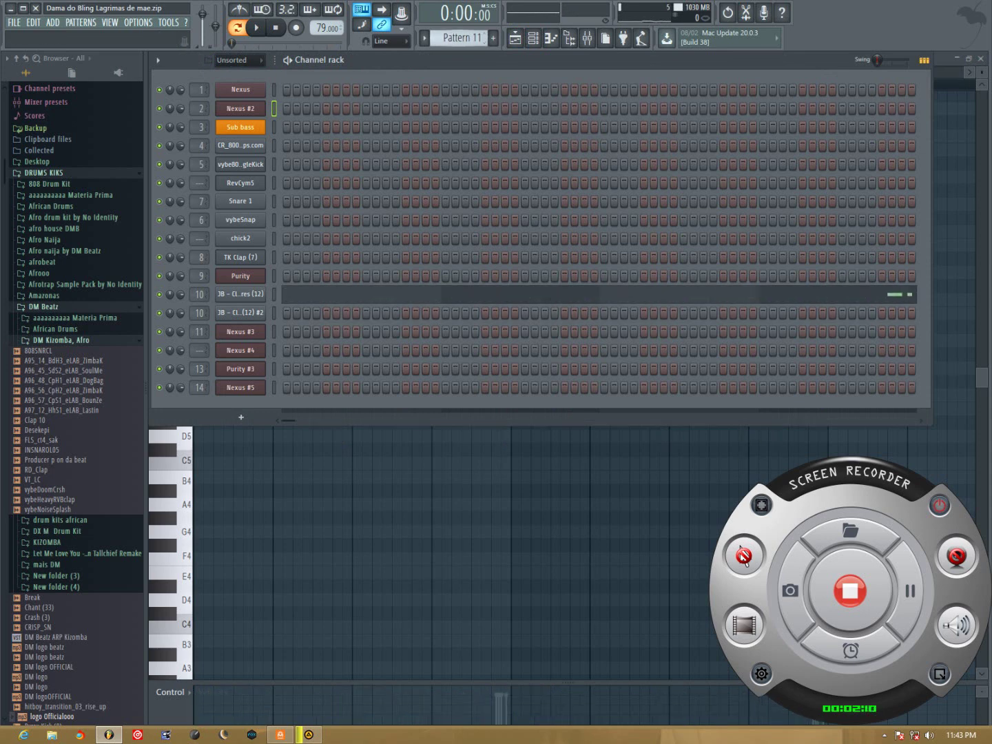
scroll(458, 37, up, 12)
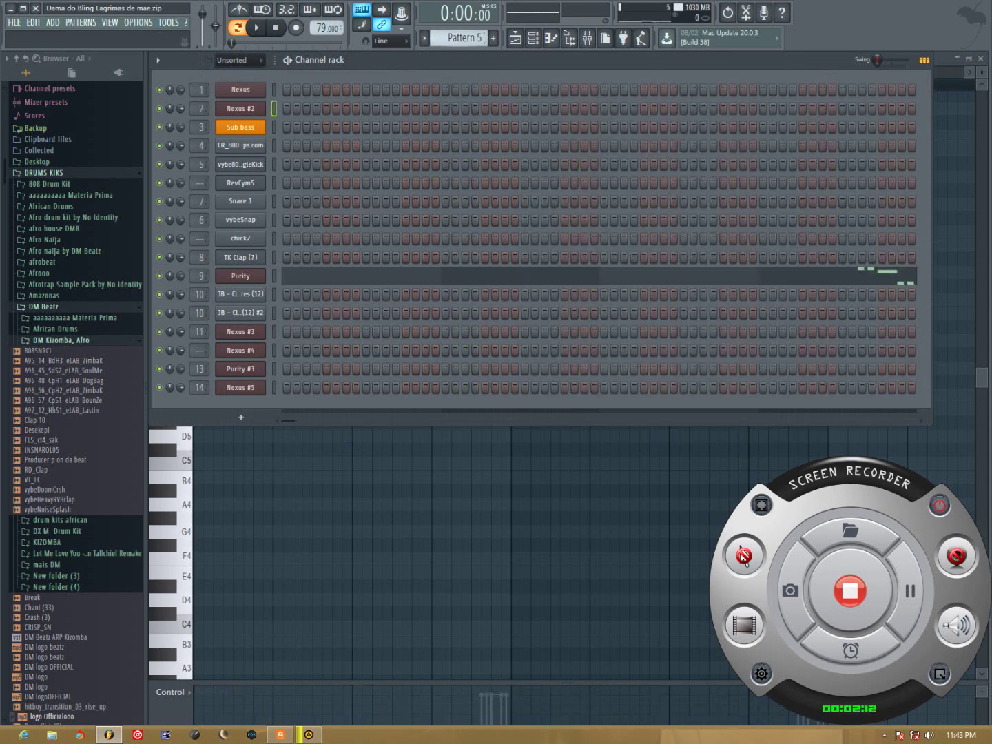
scroll(458, 37, up, 2)
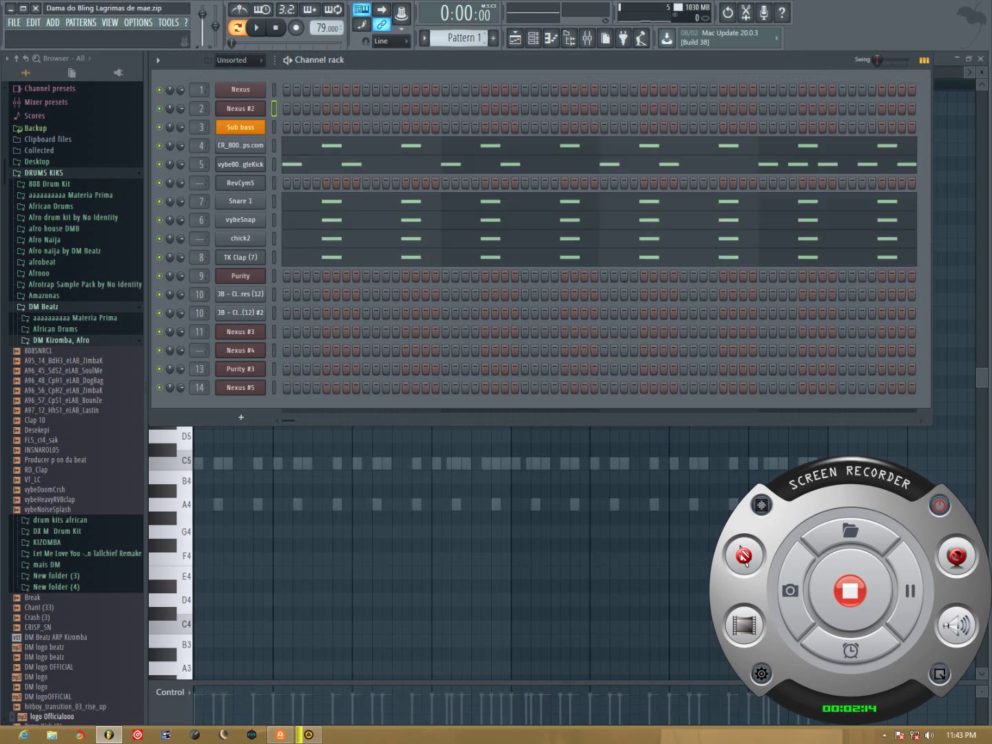
scroll(458, 37, down, 5)
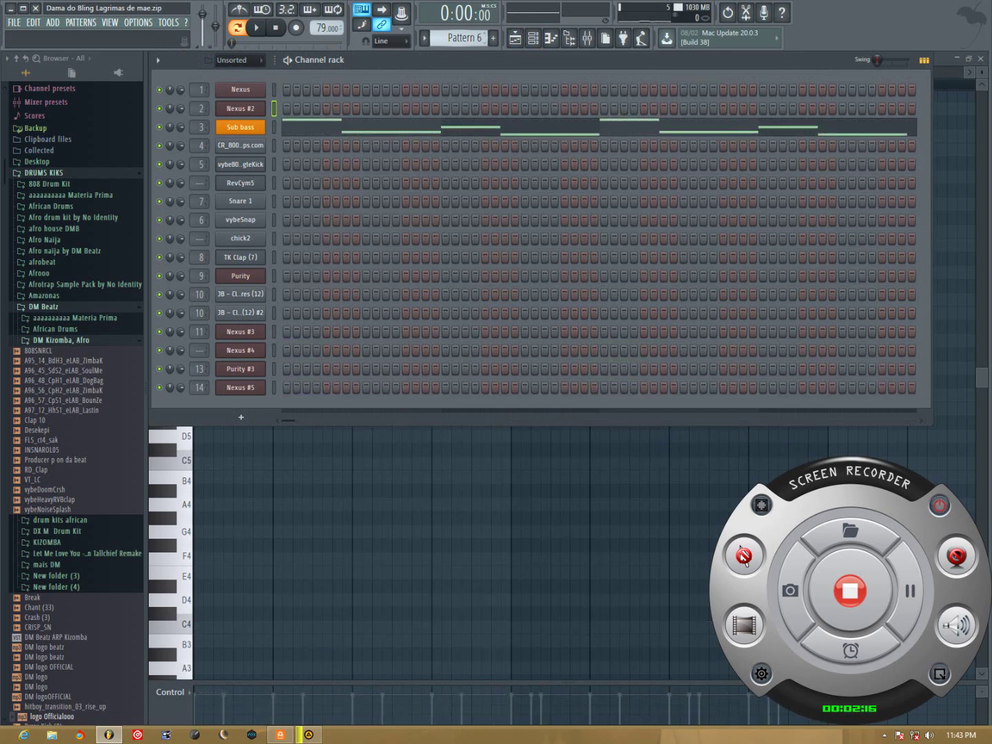
click(416, 126)
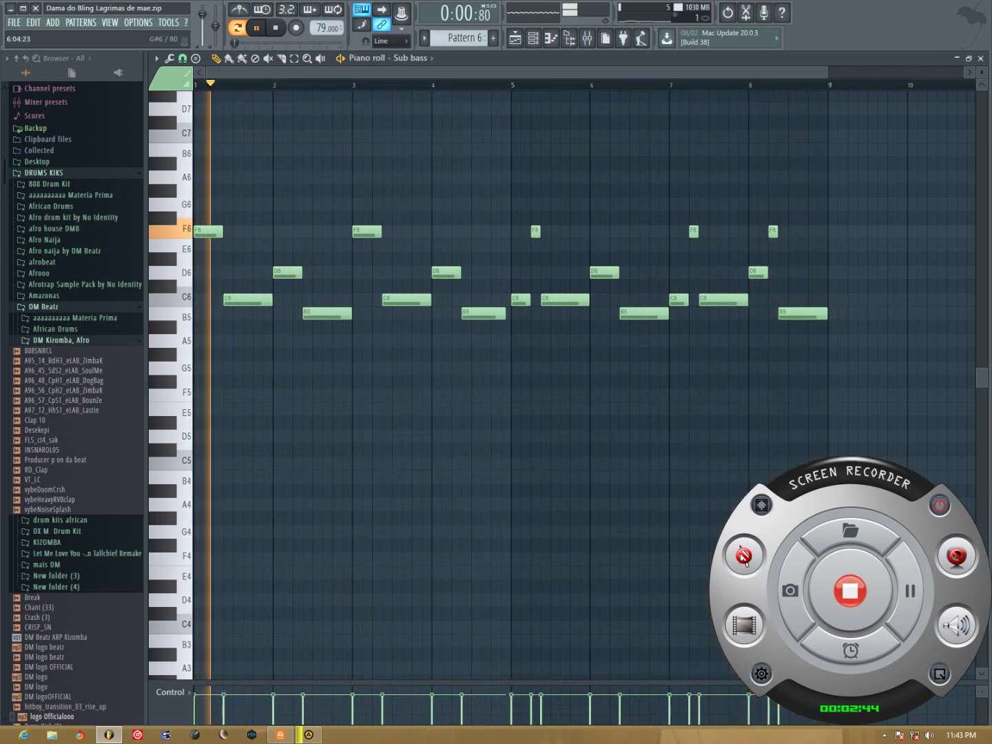
click(981, 58)
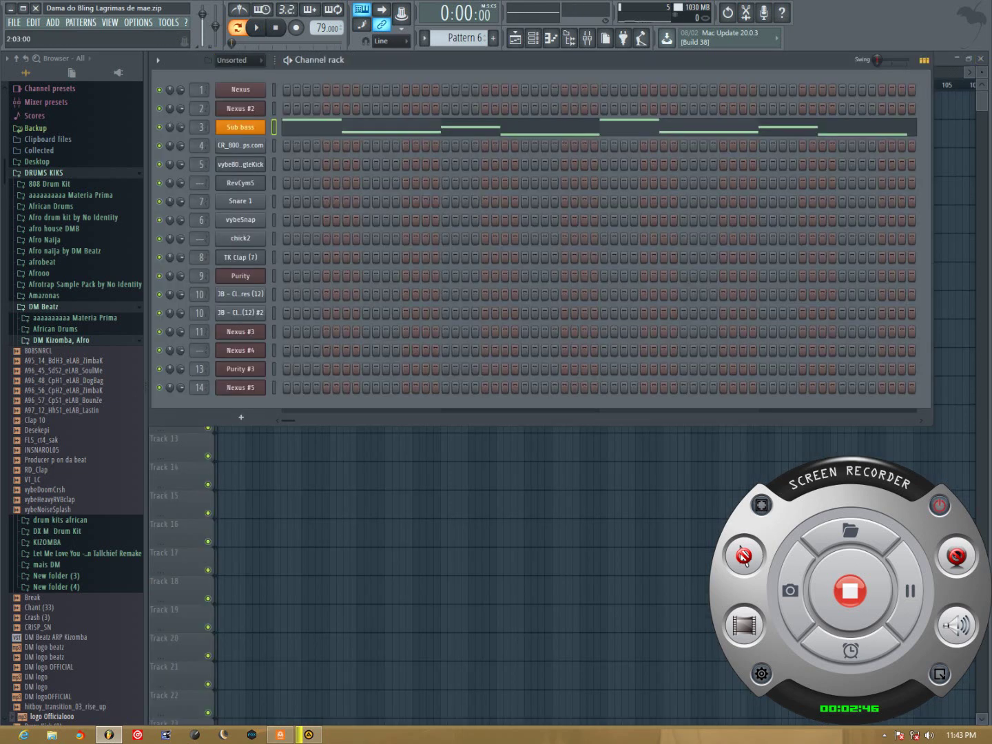
Step: Browse the patterns in the channel rack to Pattern 5 and open its Purity notes in the piano roll
scroll(465, 38, down, 1)
scroll(461, 37, up, 1)
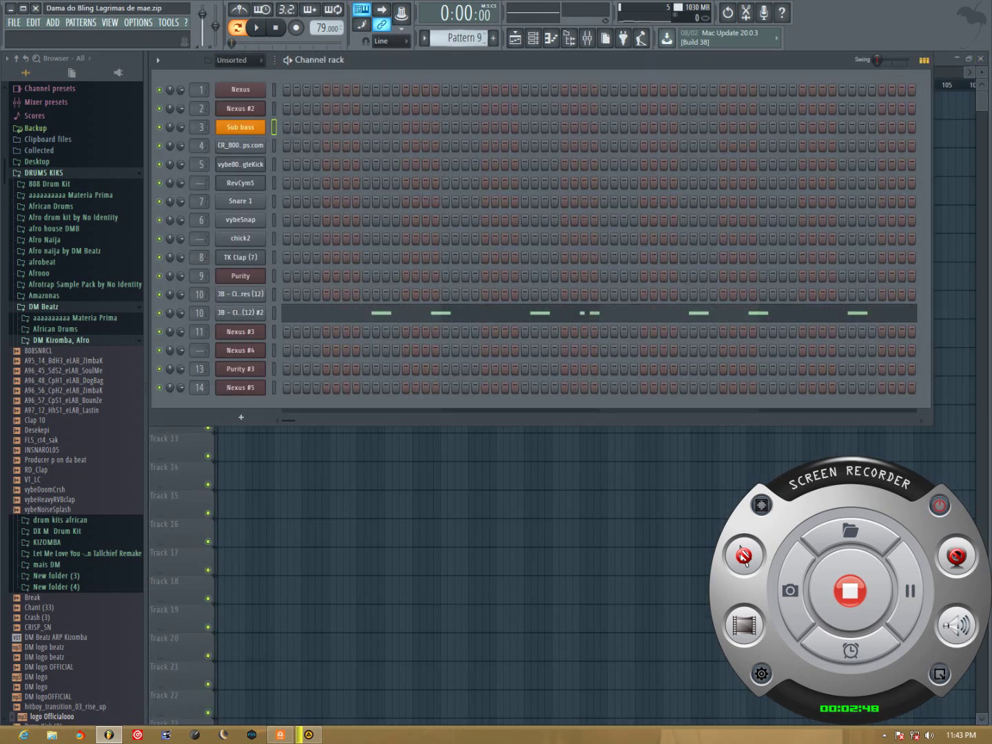
scroll(461, 38, up, 2)
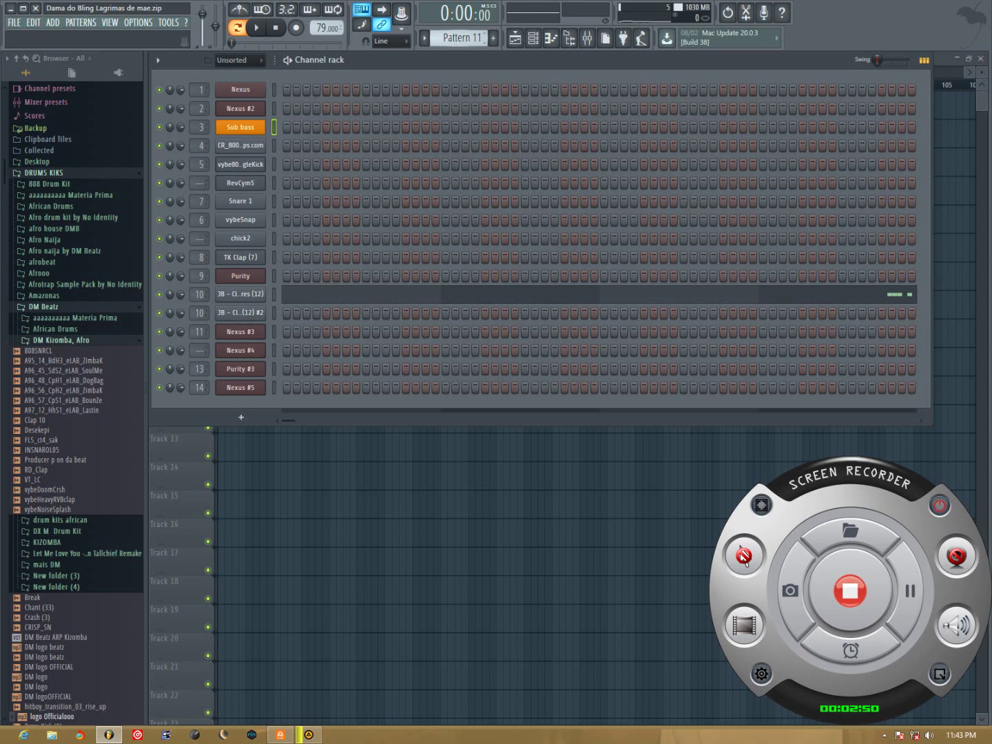
scroll(462, 37, down, 3)
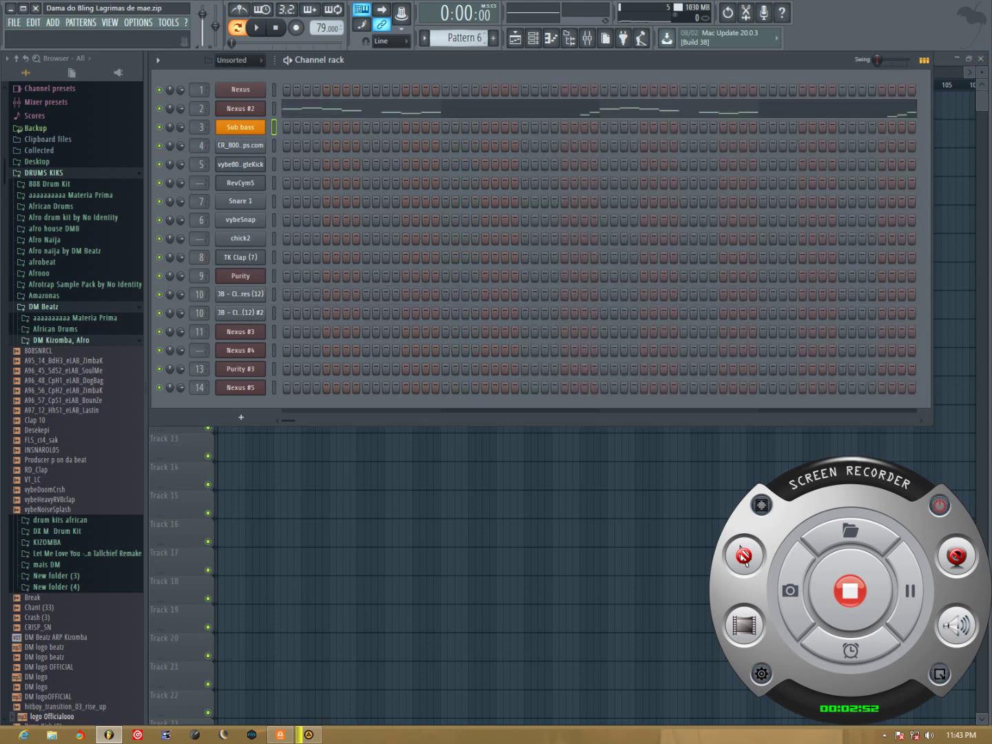
scroll(461, 38, down, 2)
scroll(461, 37, up, 1)
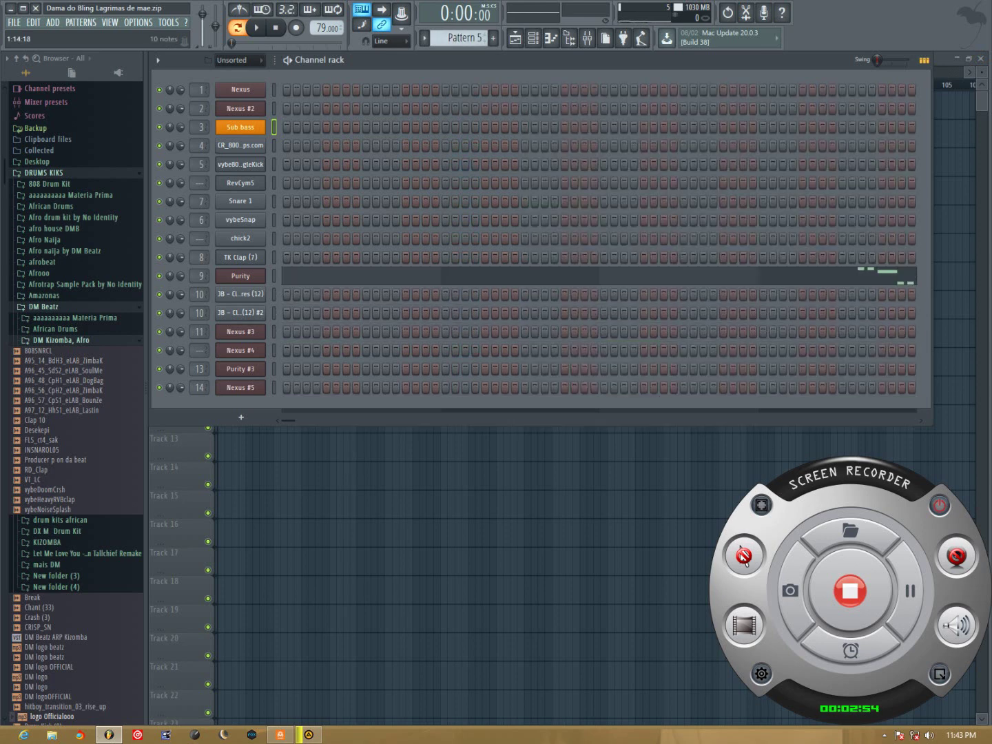
click(420, 274)
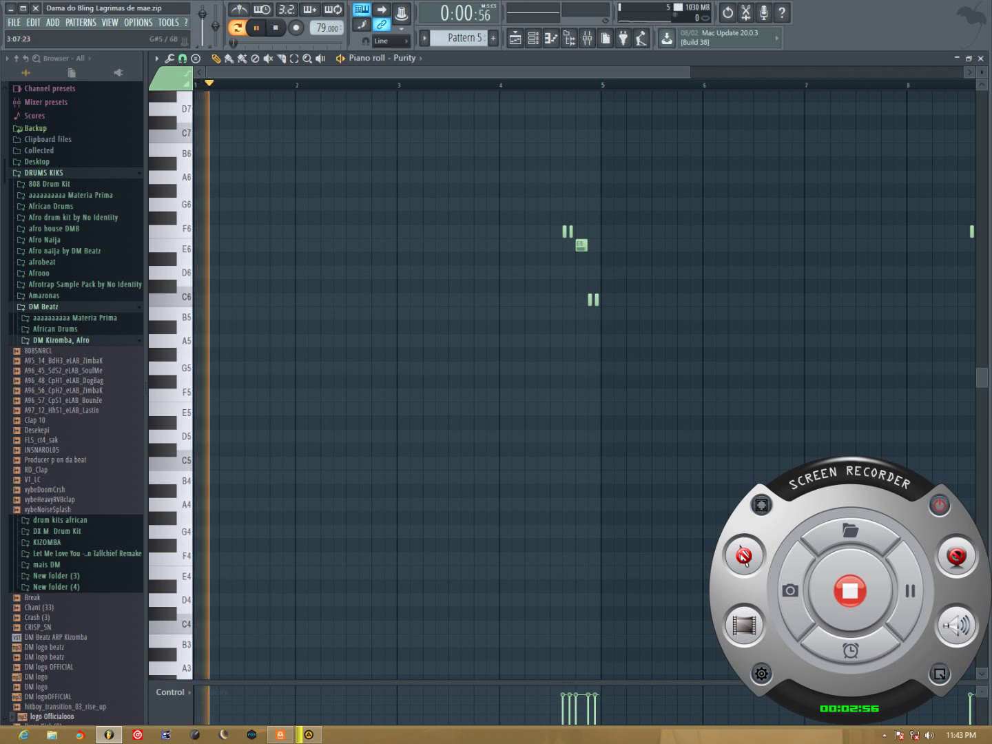
Step: Play the Purity phrase at the end of bar 8 up close, starting playback from just after the bar's beginning
scroll(442, 348, down, 2)
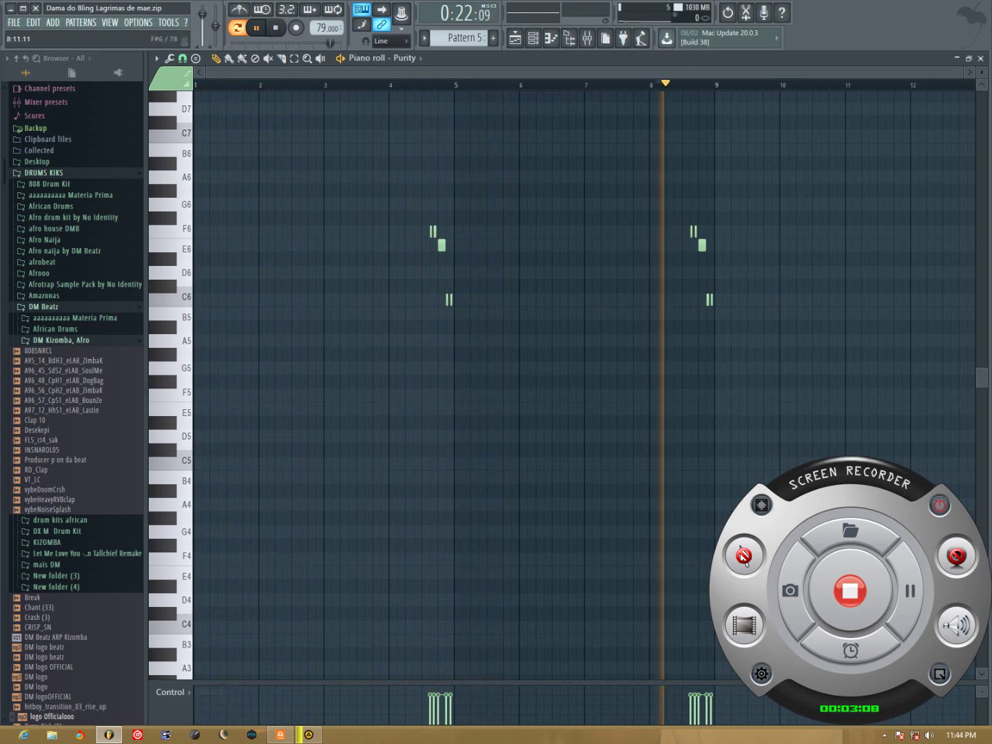
scroll(770, 297, up, 4)
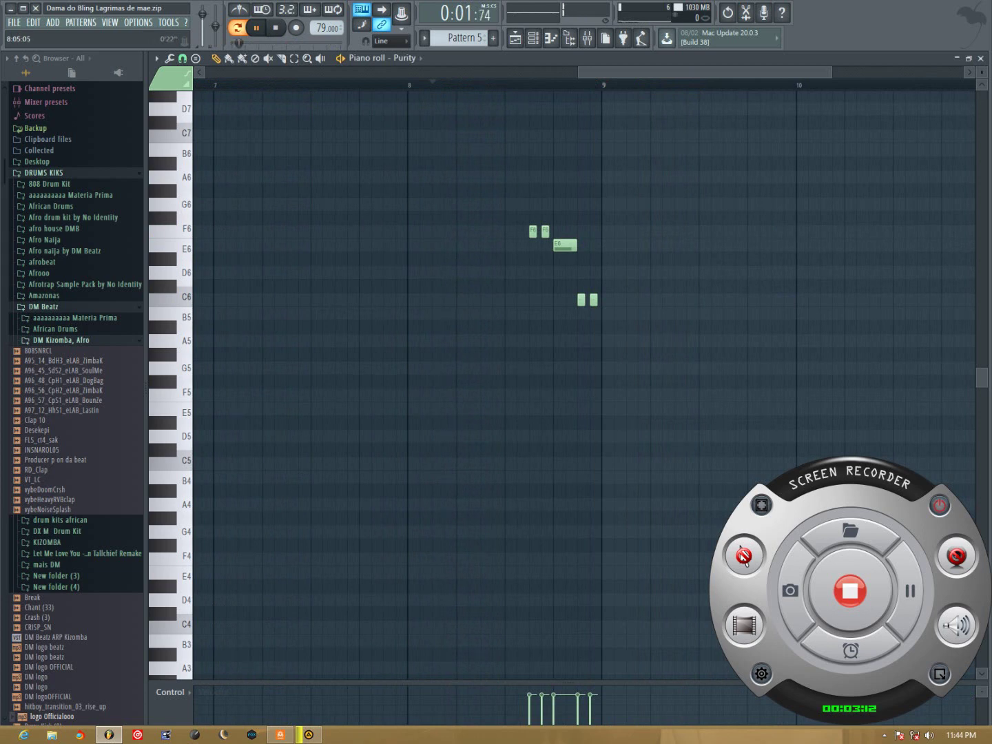
click(458, 84)
scroll(627, 299, up, 2)
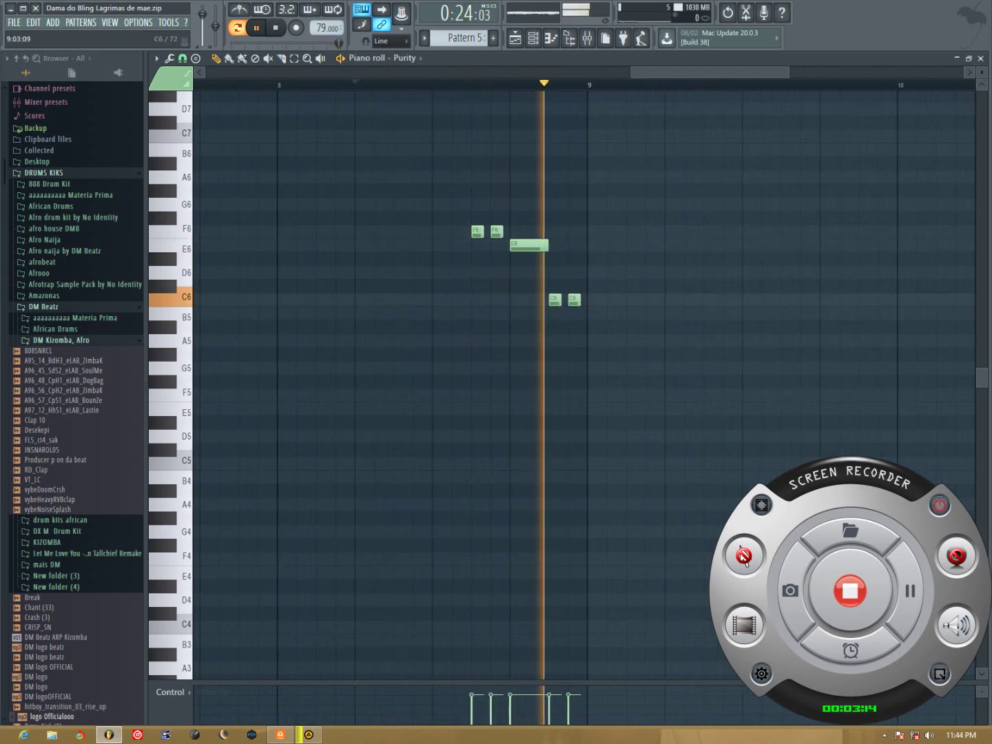
Step: Browse the patterns in the channel rack to Pattern 3 and play its Purity #3 chords in the piano roll
scroll(633, 299, down, 5)
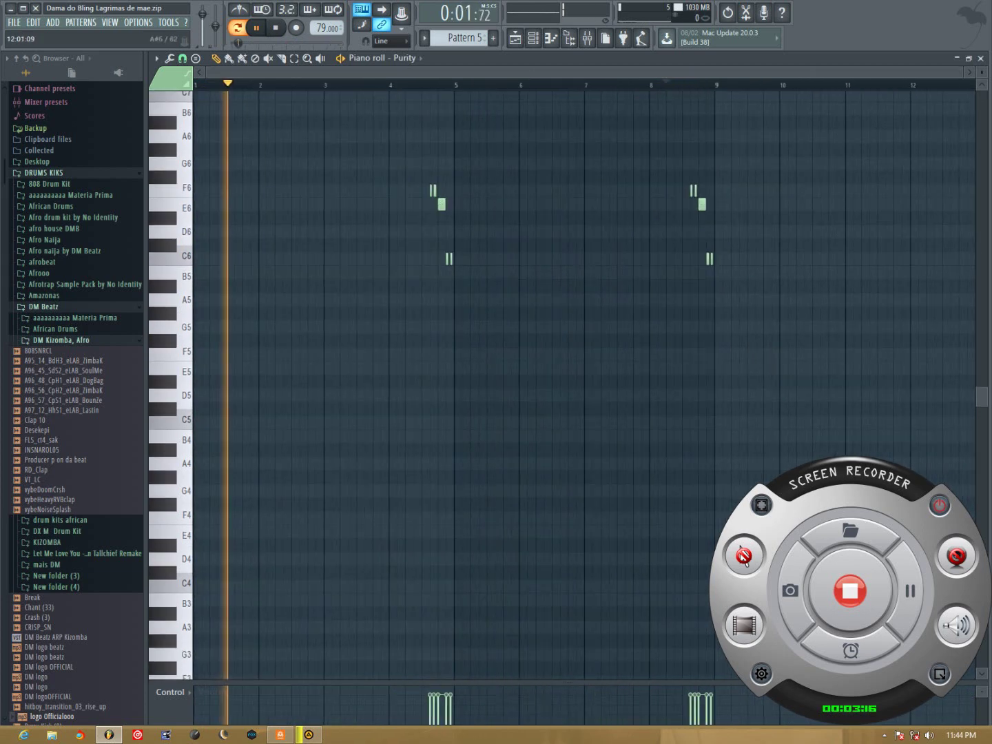
key(Escape)
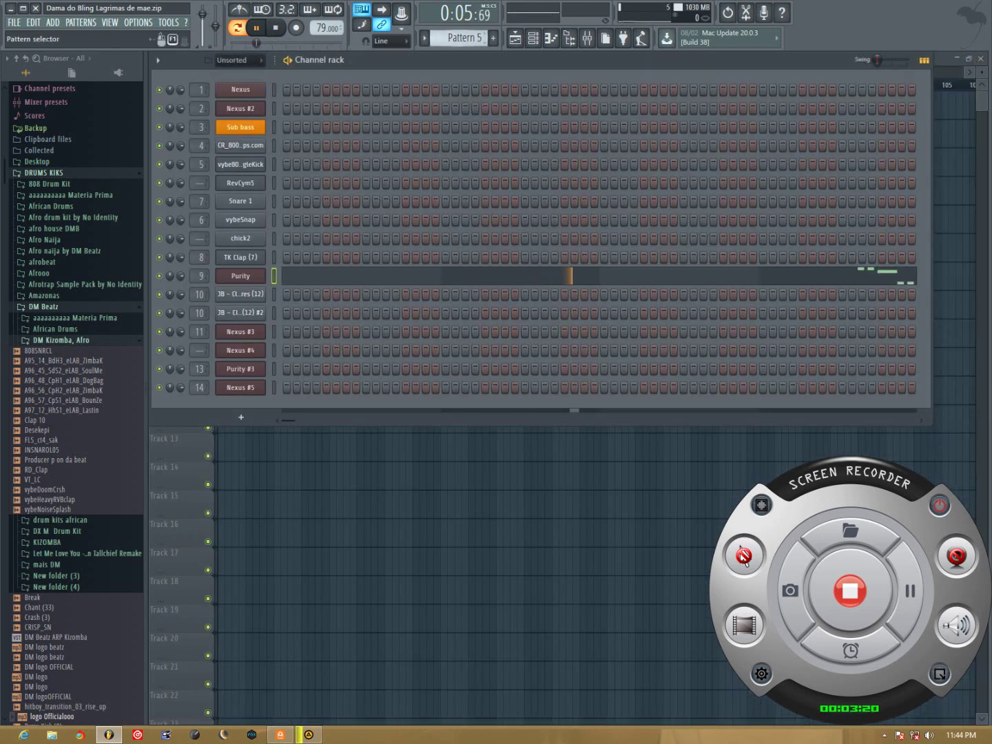
scroll(464, 38, up, 2)
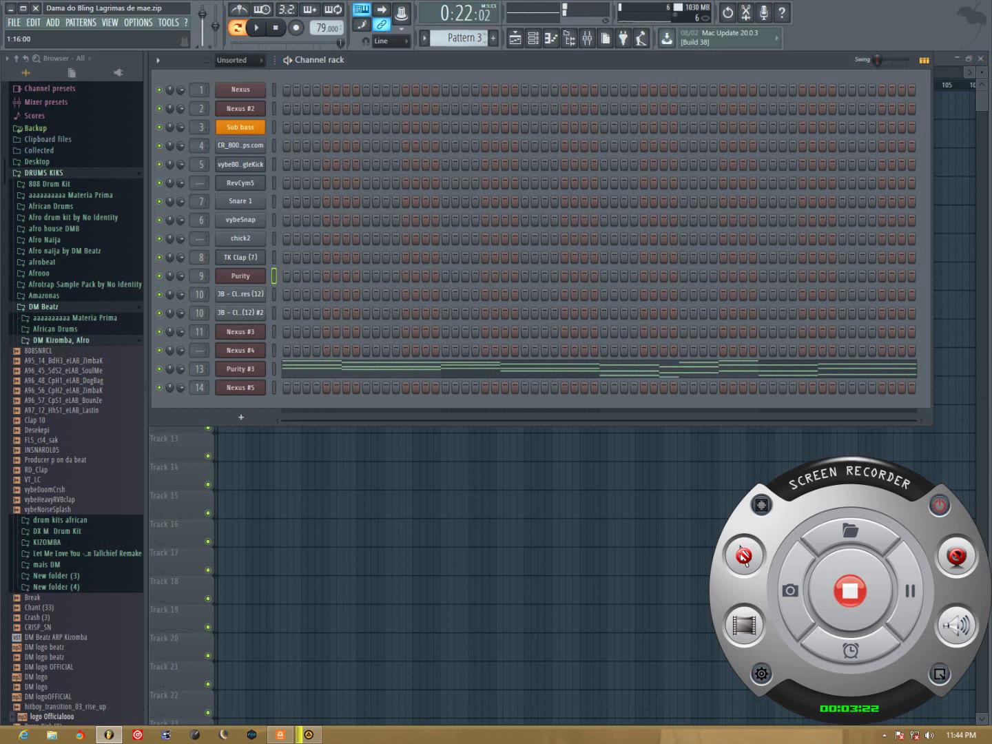
key(F7)
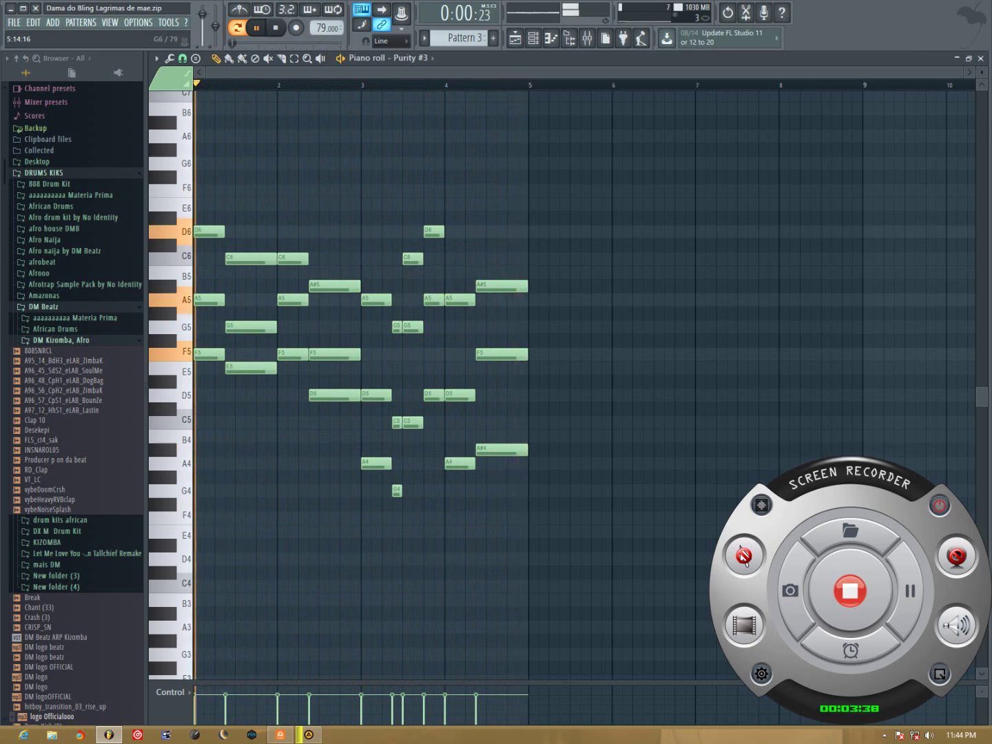
key(space)
key(F6)
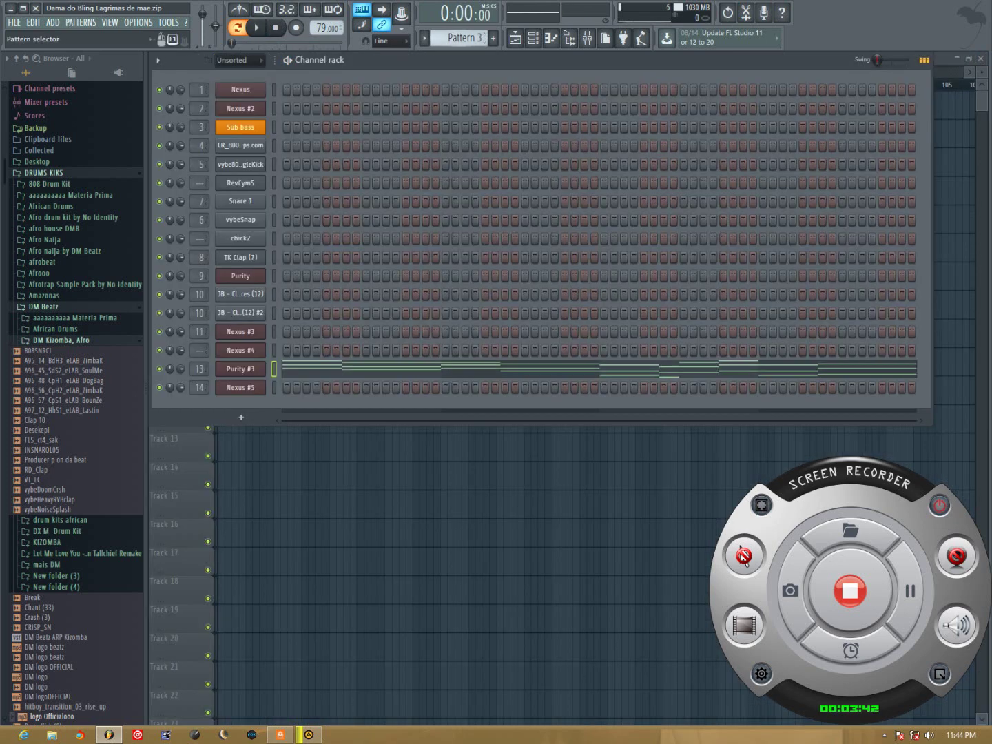
Step: Switch to Pattern 4 and play its Nexus #5 notes in the piano roll
key(KP_Add)
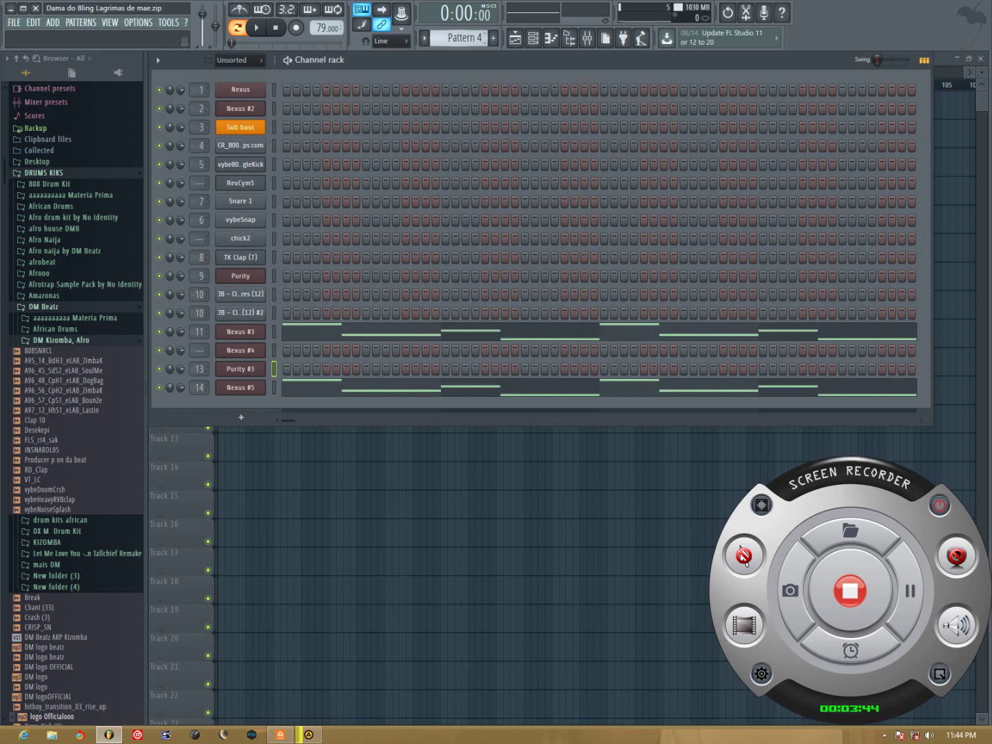
key(KP_Subtract)
key(KP_Add)
key(F7)
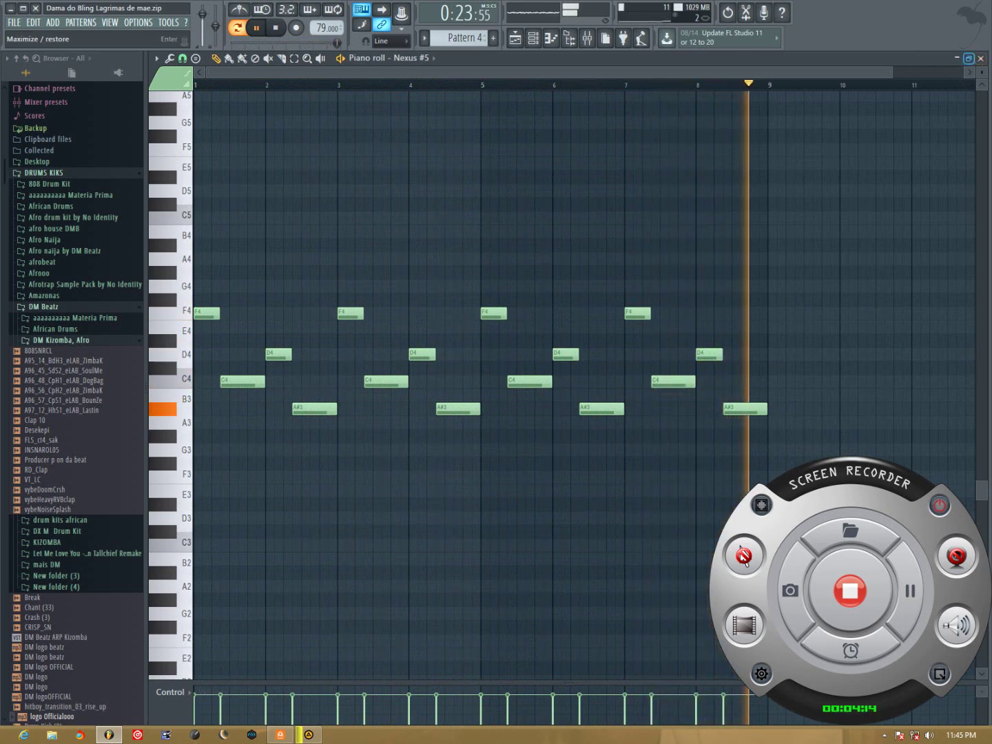
click(980, 58)
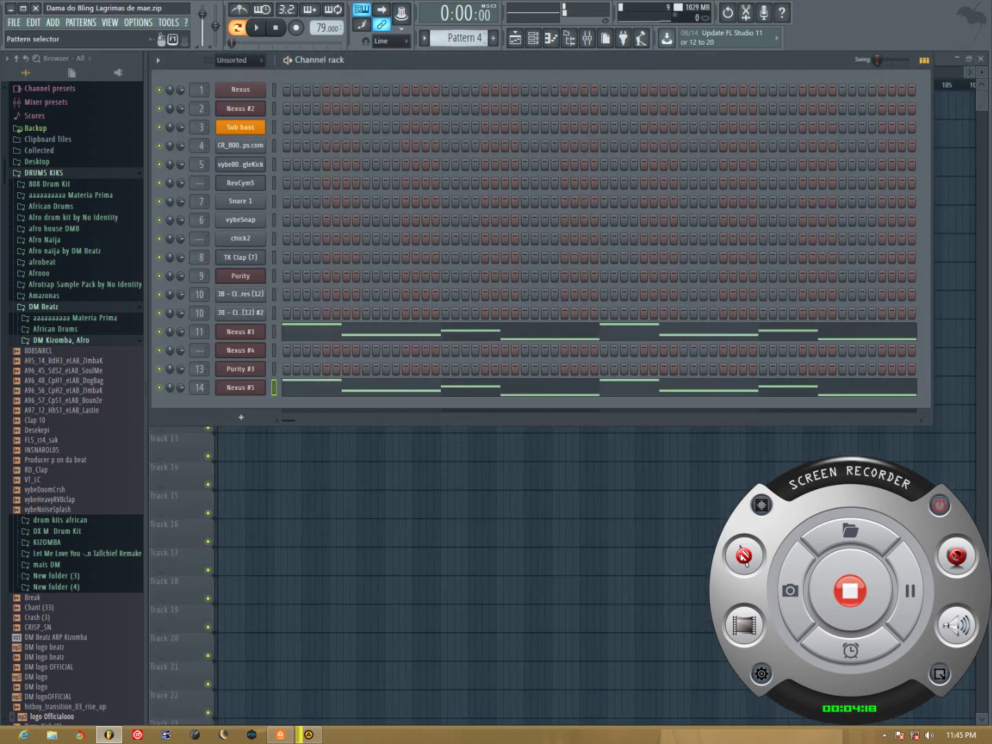
Step: Switch to Pattern 1, solo the CR_800_Clap channel and play its notes in the piano roll
scroll(464, 38, up, 3)
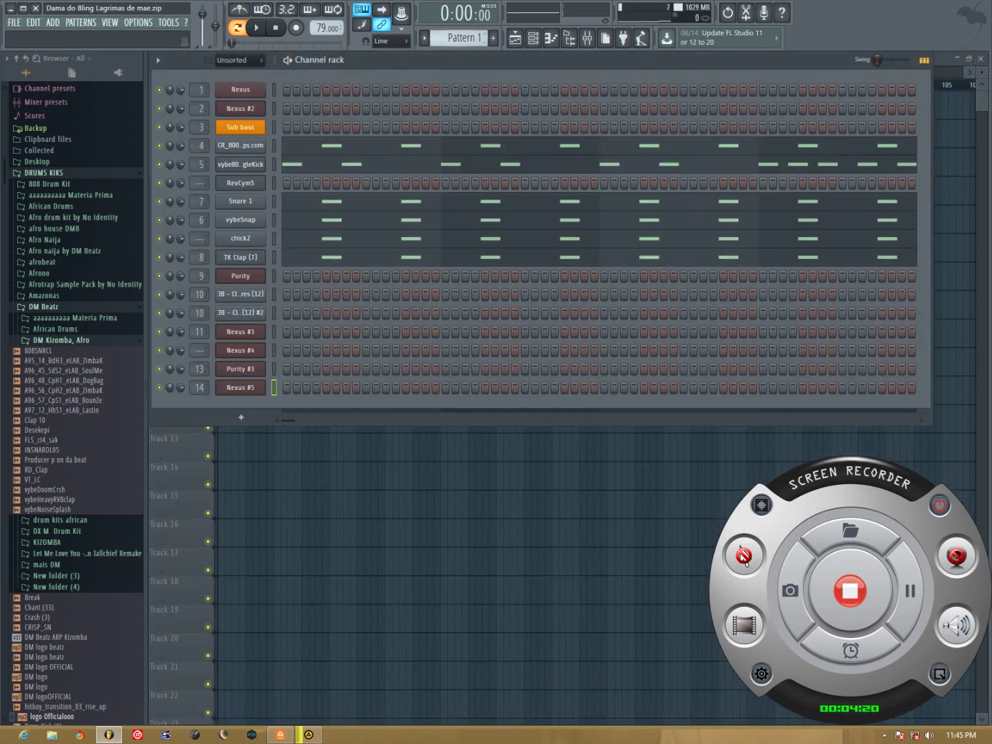
right_click(159, 146)
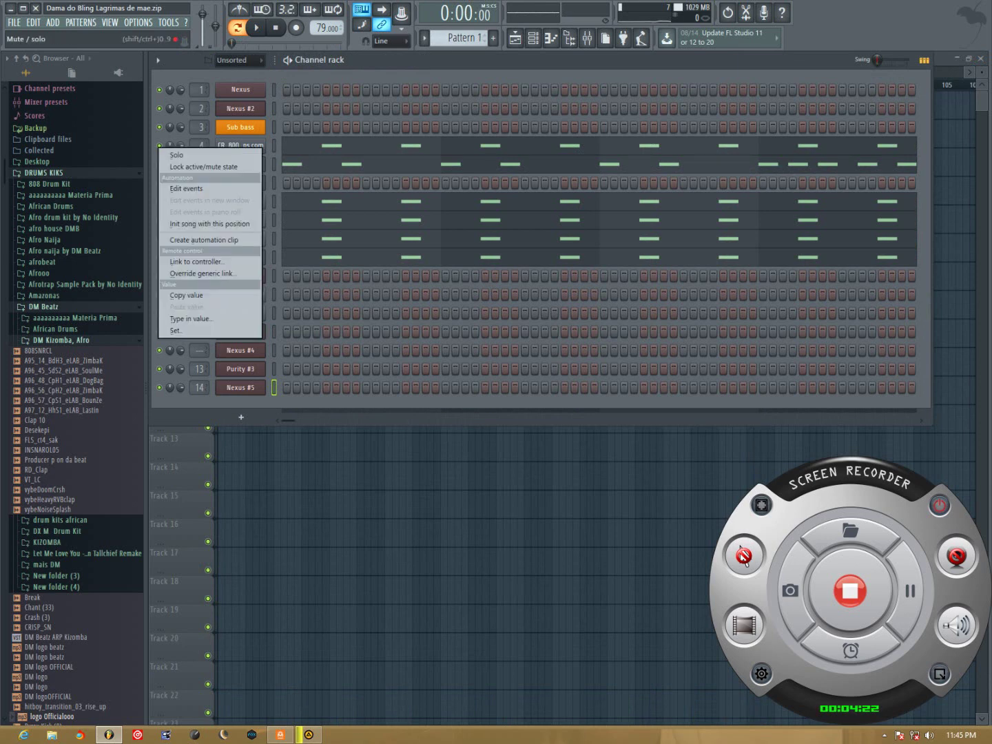
click(177, 155)
click(330, 145)
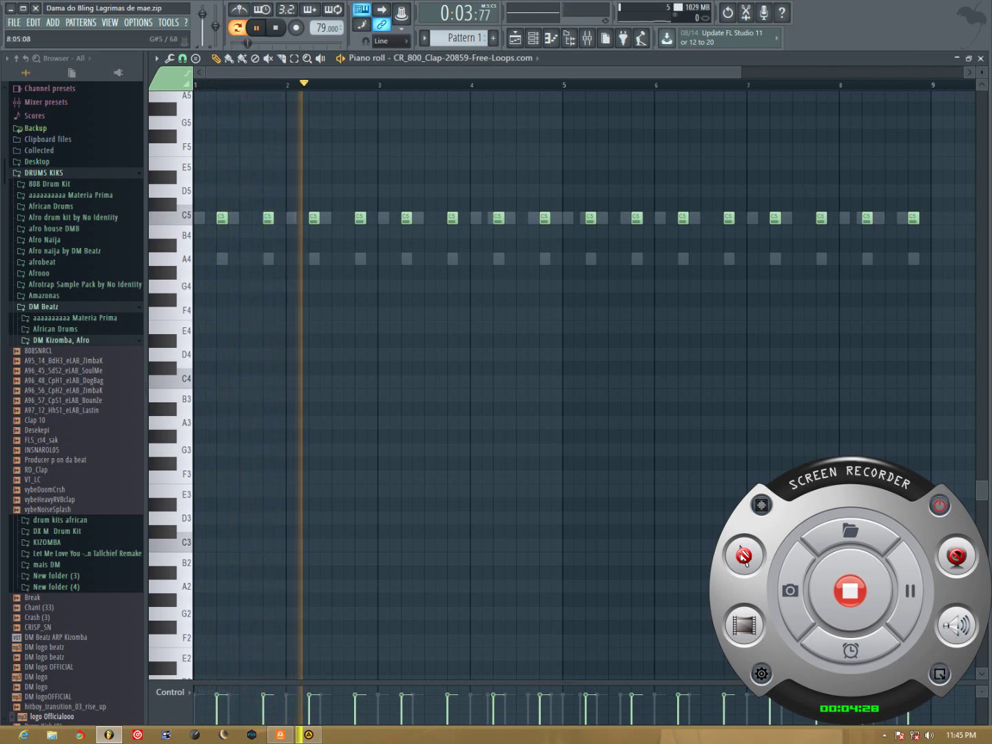
key(F7)
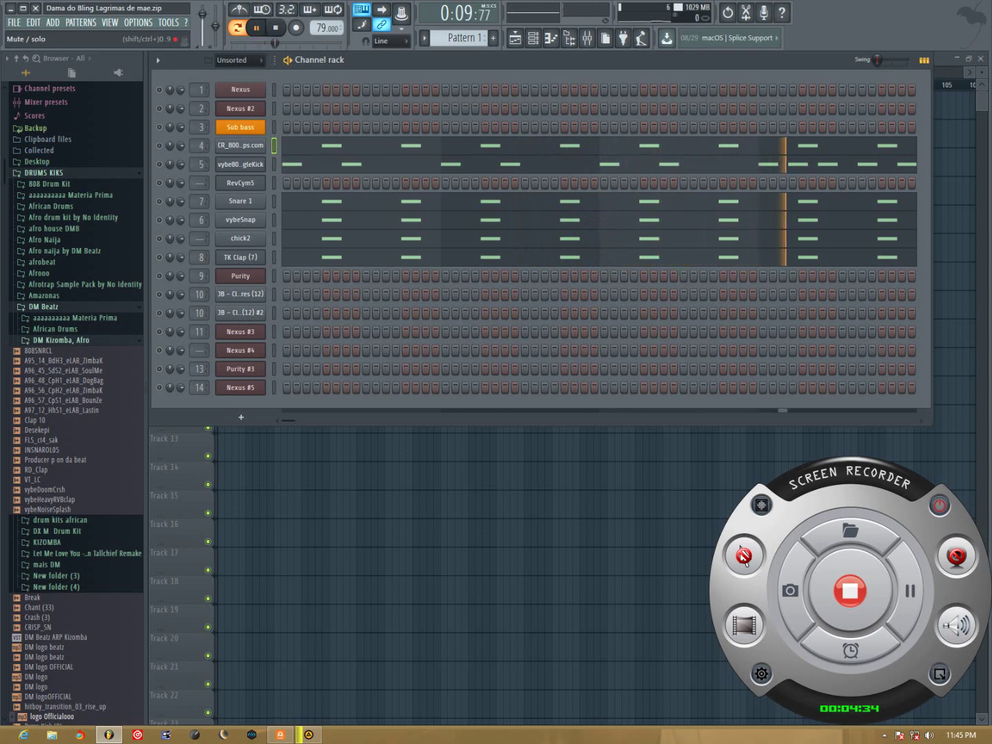
Step: Solo the vybe809SingleKick channel of Pattern 1 and play its full kick phrase in the piano roll
right_click(159, 165)
click(178, 175)
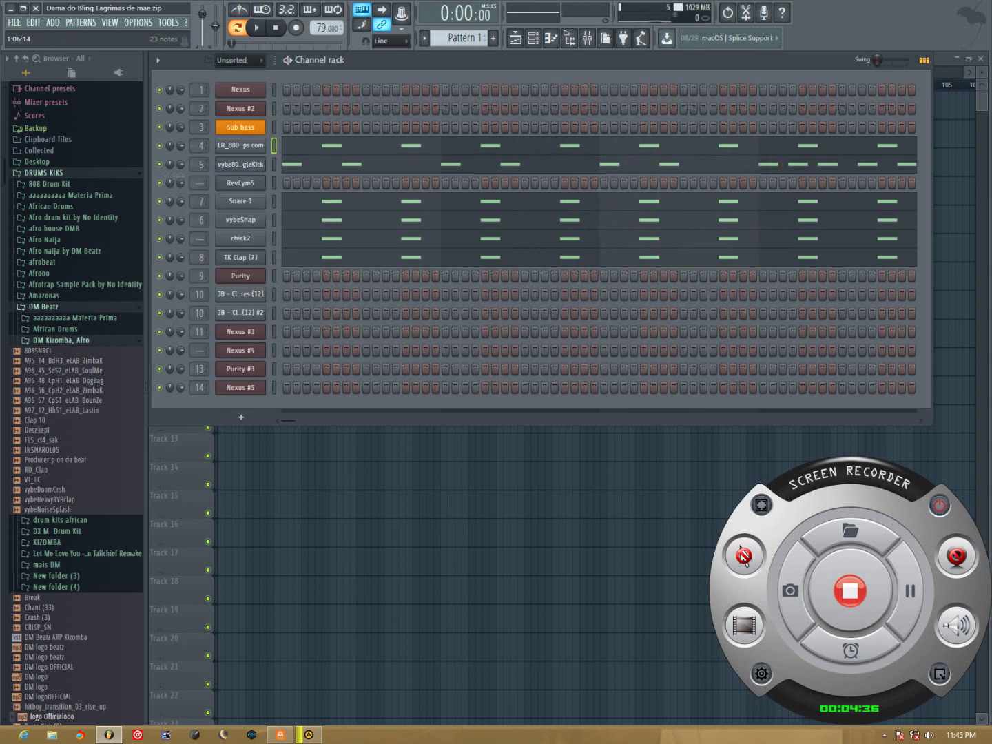
right_click(159, 164)
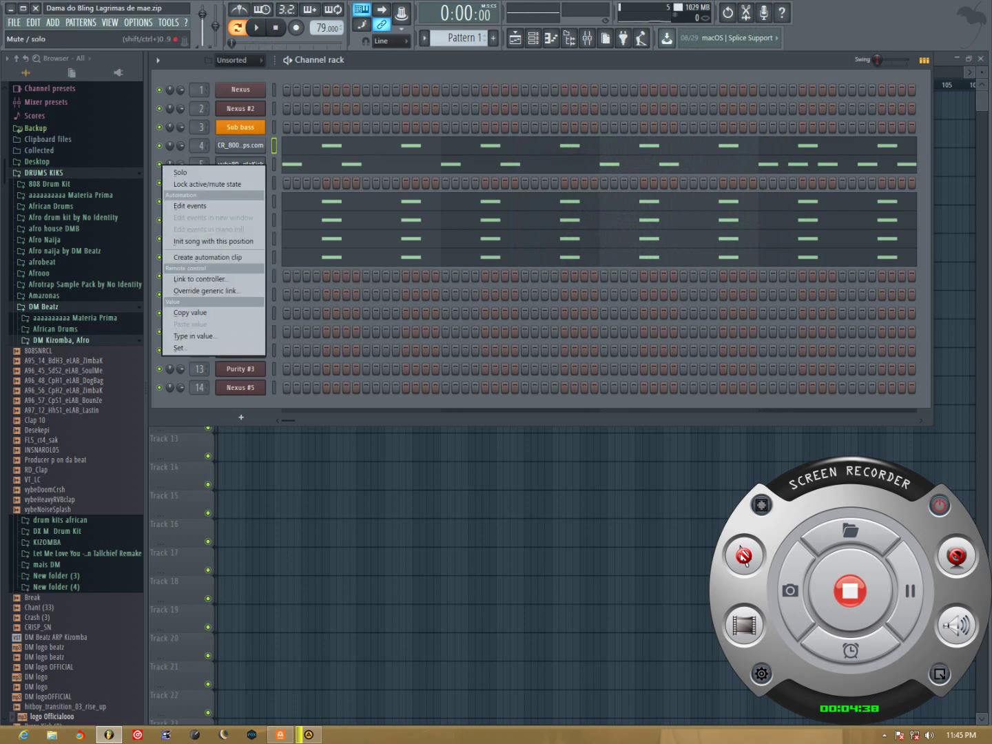
click(180, 172)
click(341, 165)
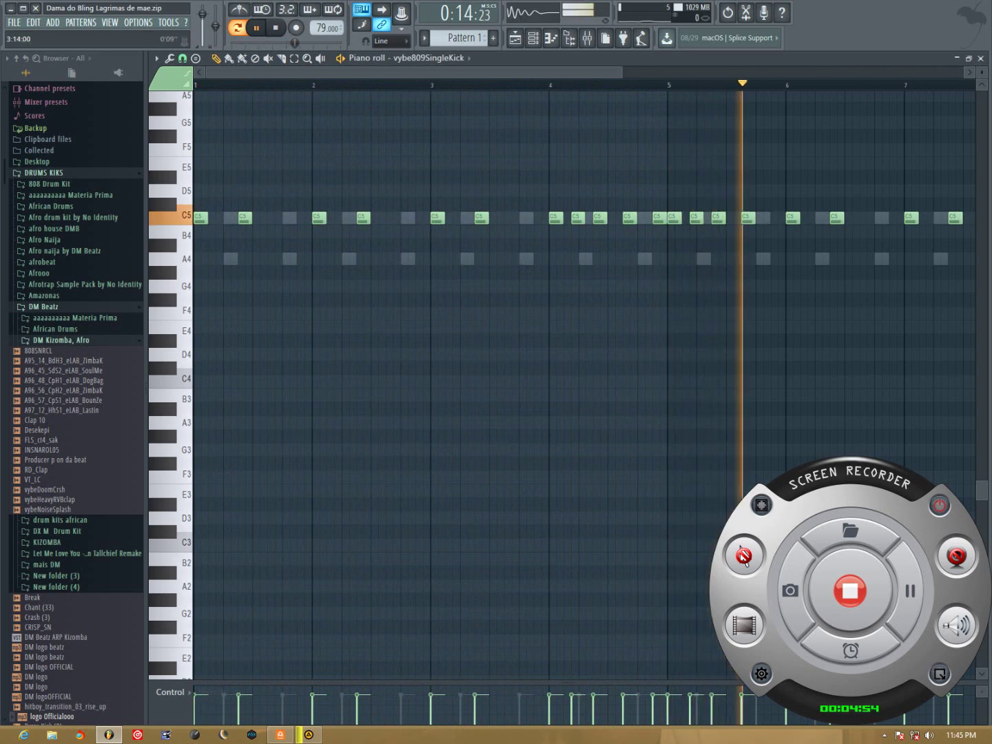
drag(621, 72, 831, 72)
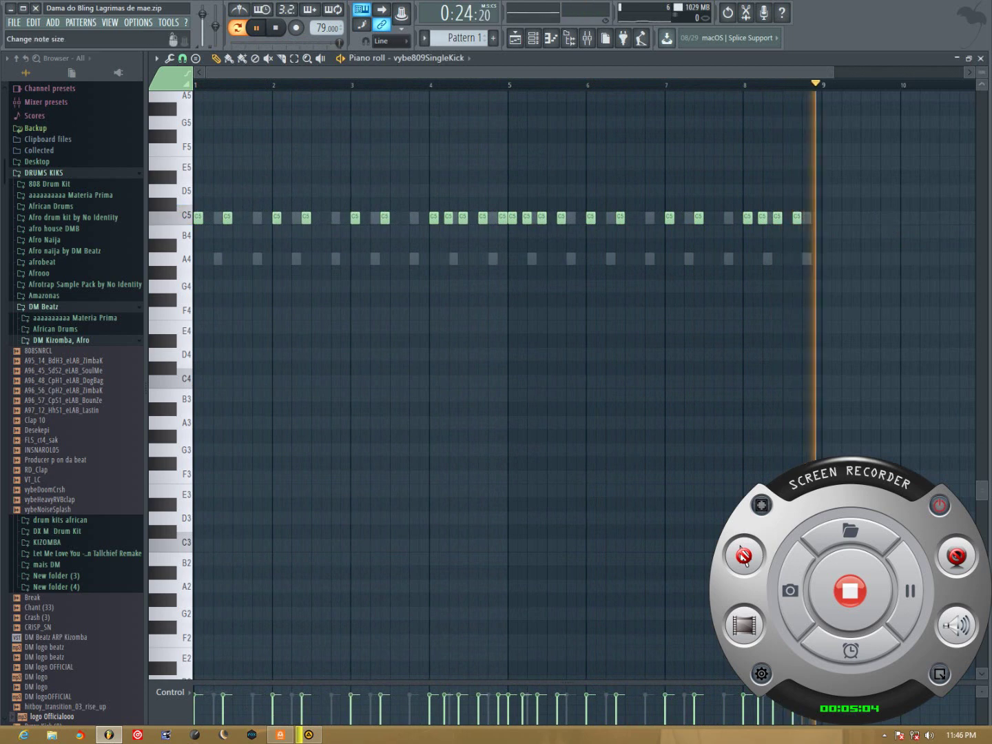
click(980, 58)
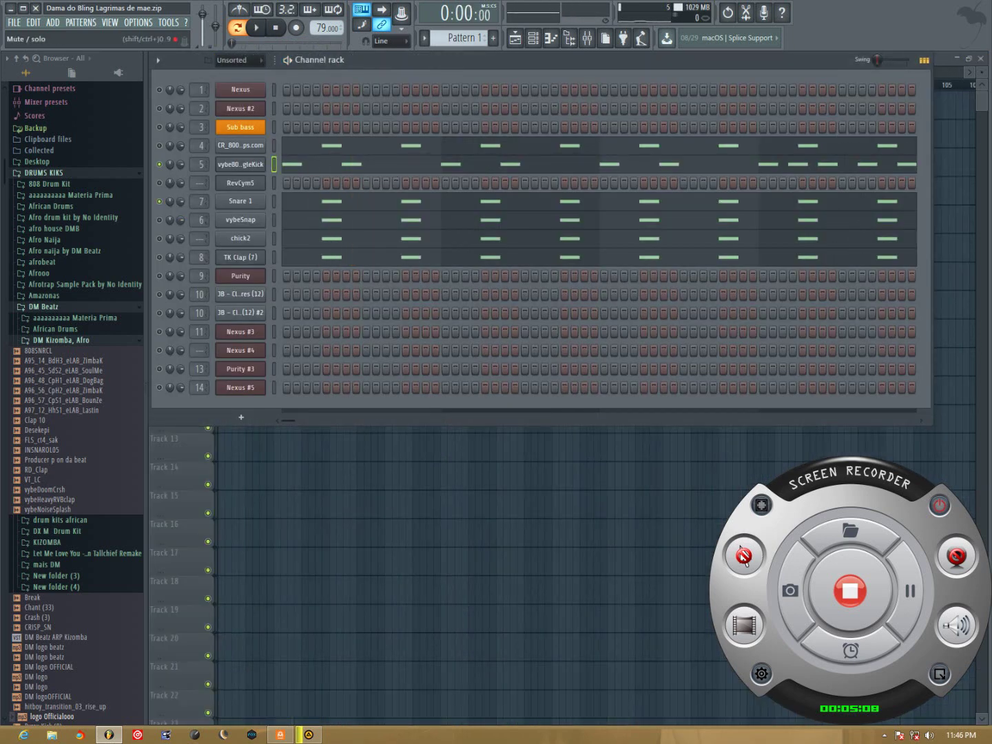
Step: Open the Snare 1 notes of Pattern 1 in the piano roll and play the snare phrase
key(F7)
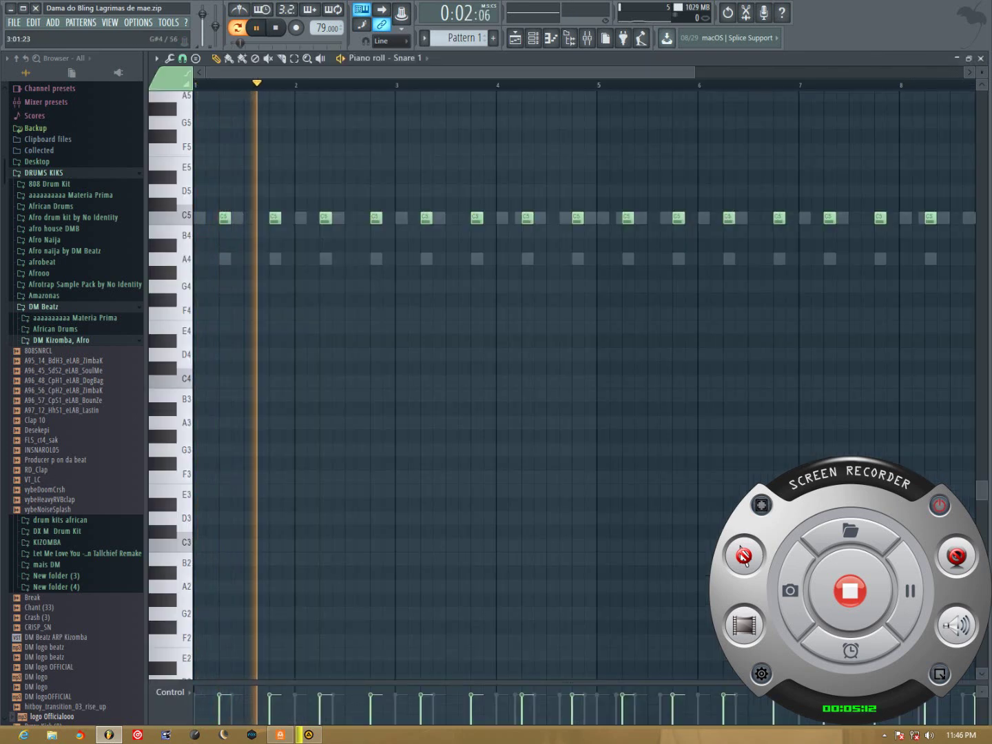
drag(693, 72, 868, 72)
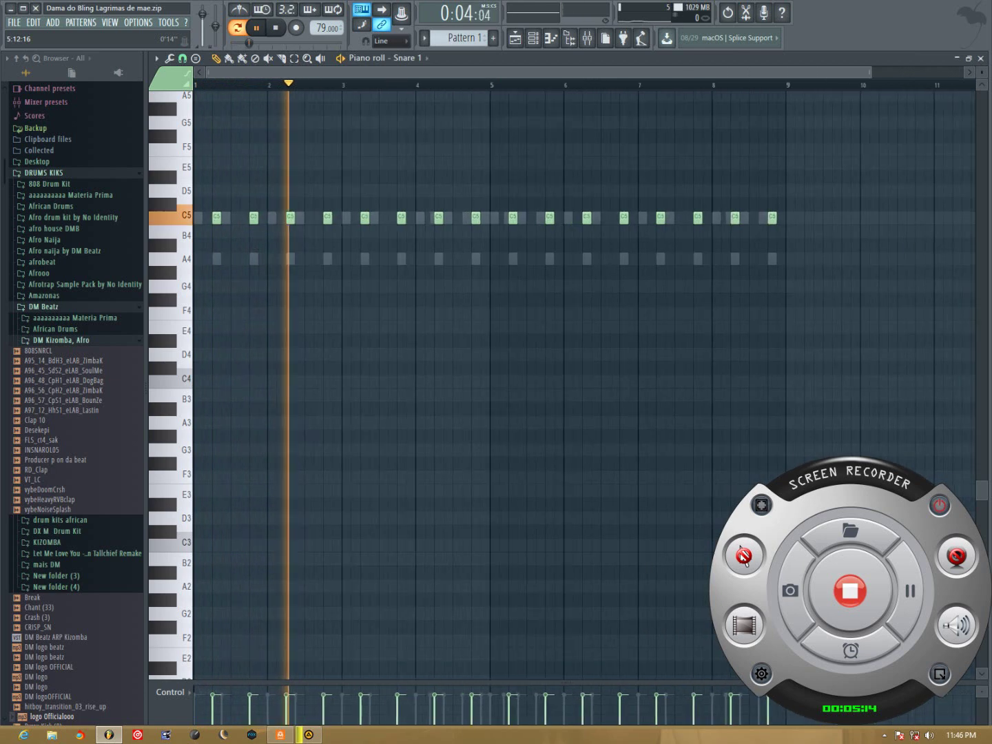
key(F6)
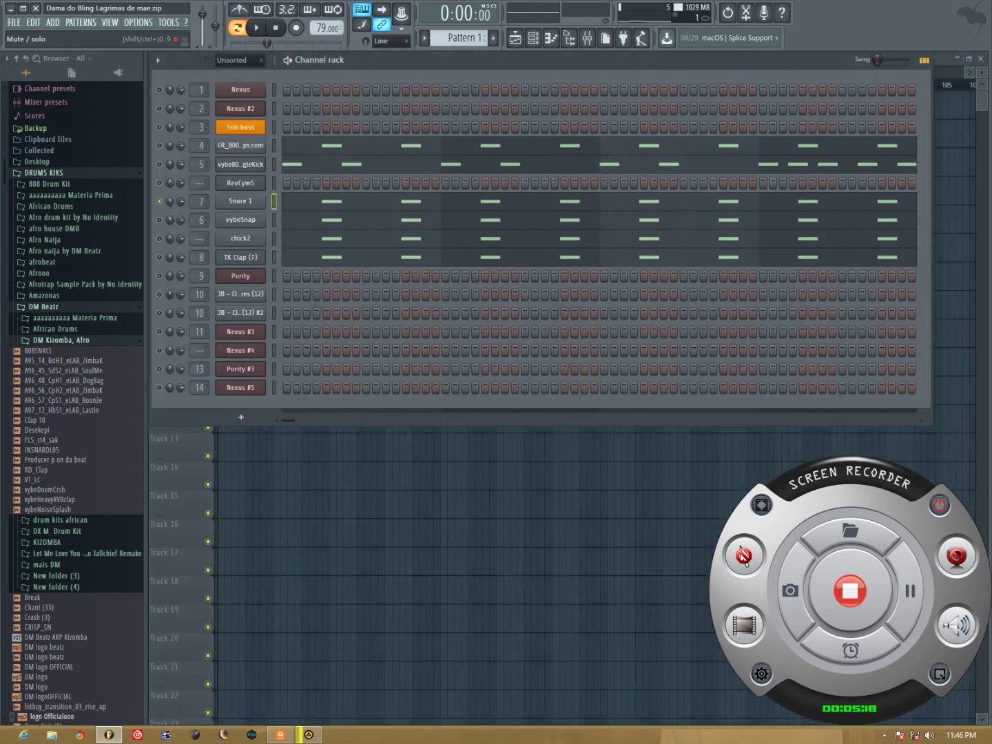
Step: Open the vybeSnap notes of Pattern 1 in the piano roll and play them back
key(F7)
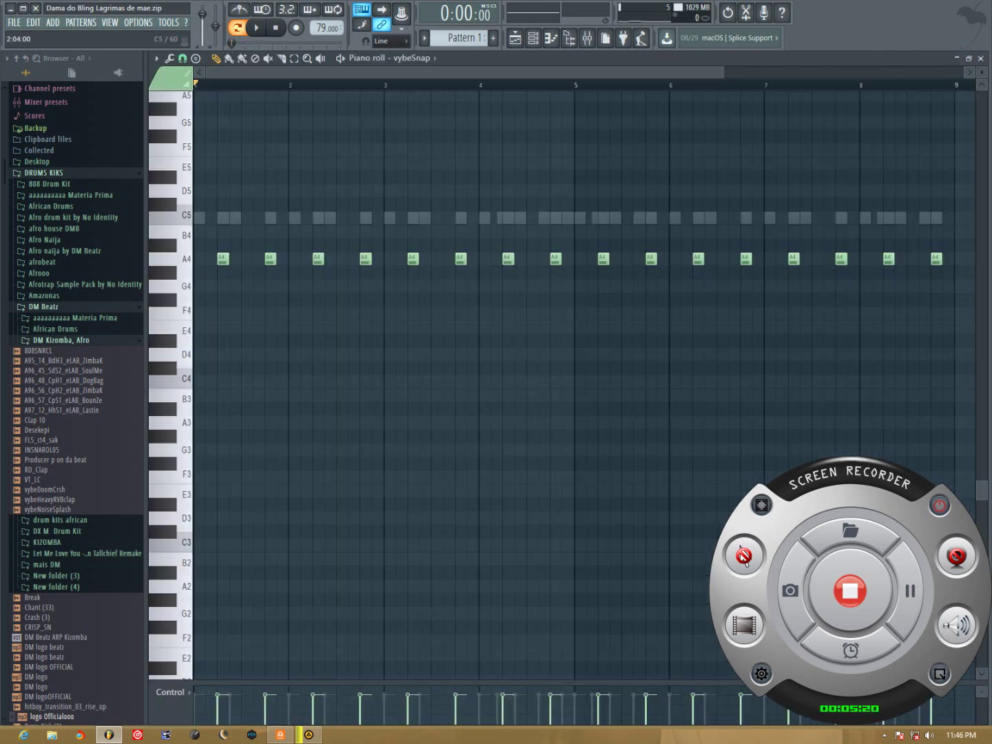
key(space)
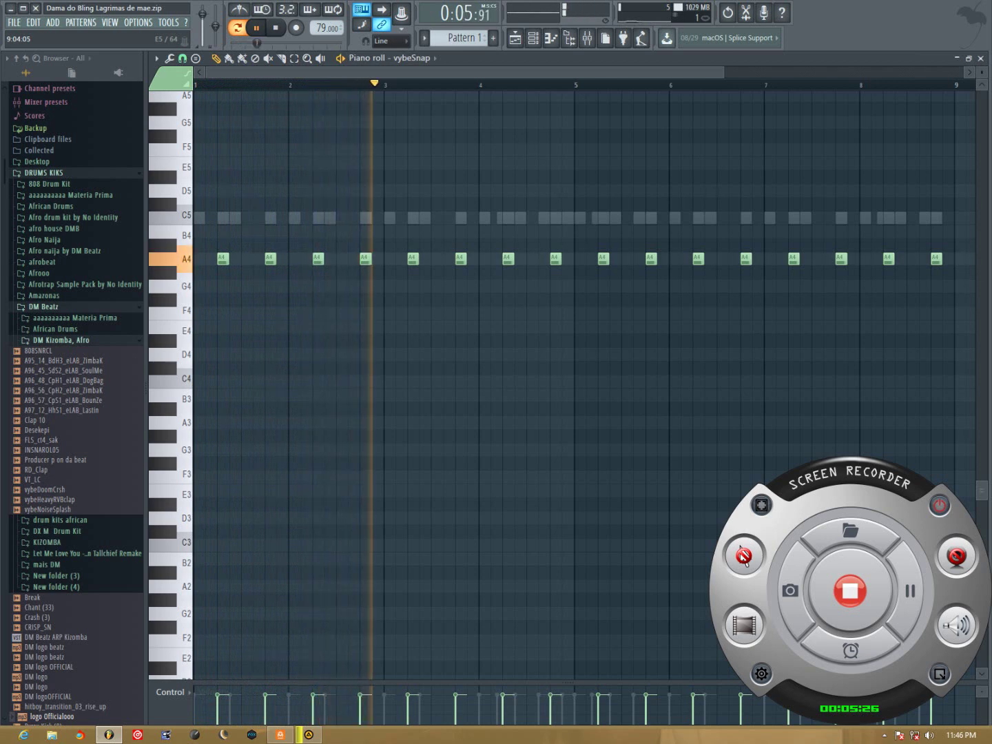
key(space)
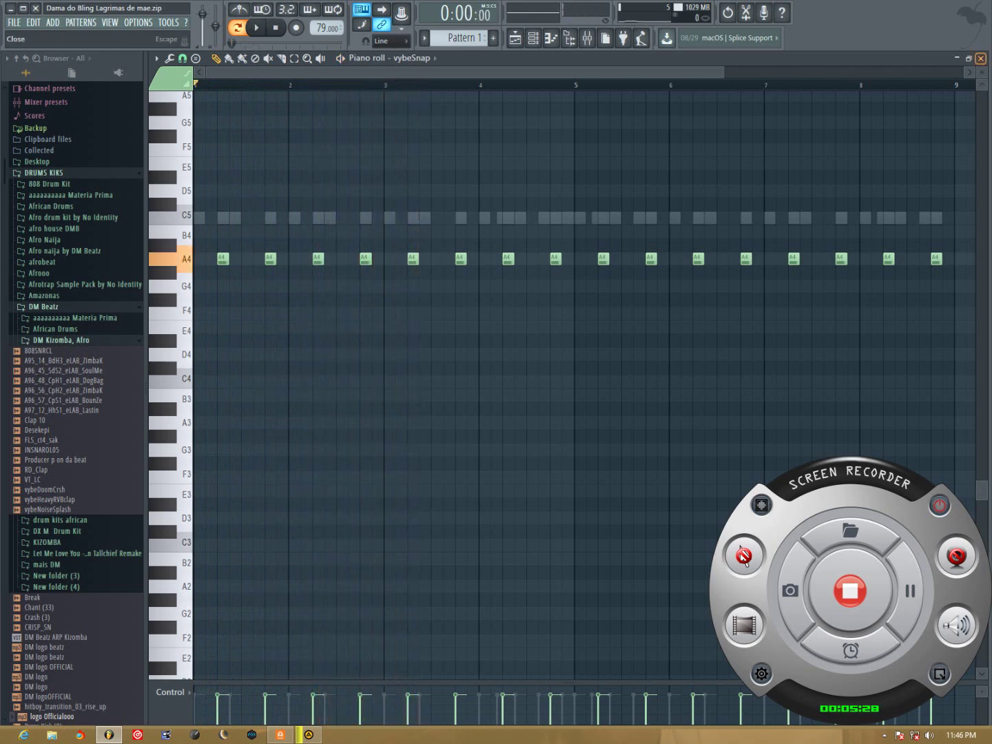
key(Escape)
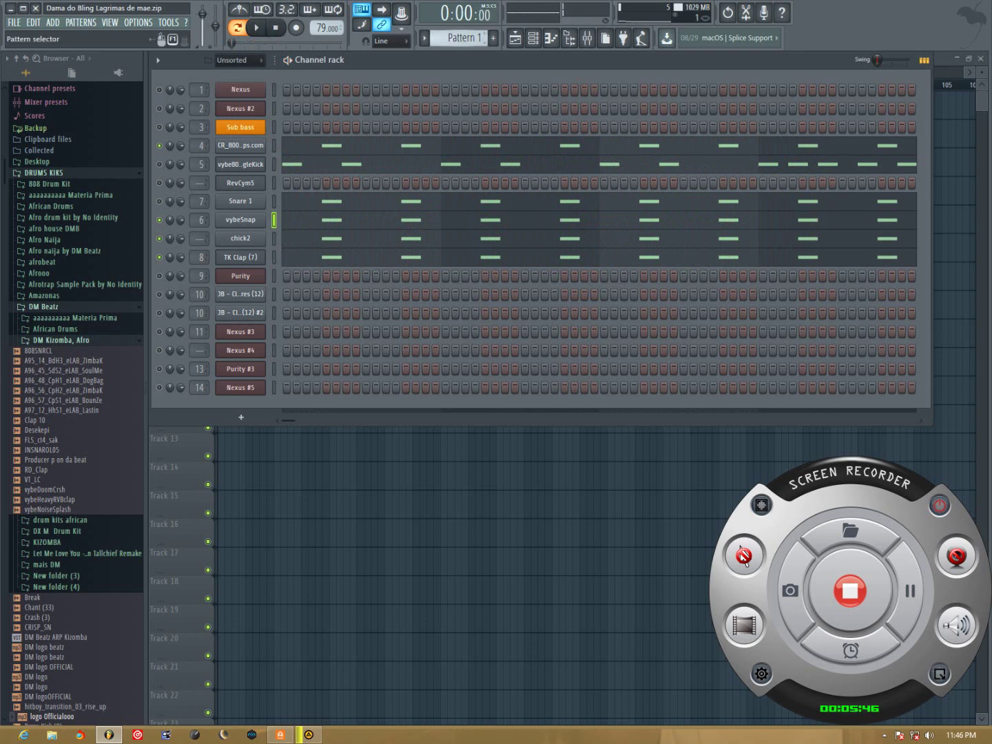
Step: Browse the patterns in the channel rack to Pattern 11 and open its JB - Claps & Snares (12) notes in the piano roll
key(KP_Add)
key(KP_Add)
key(KP_Add)
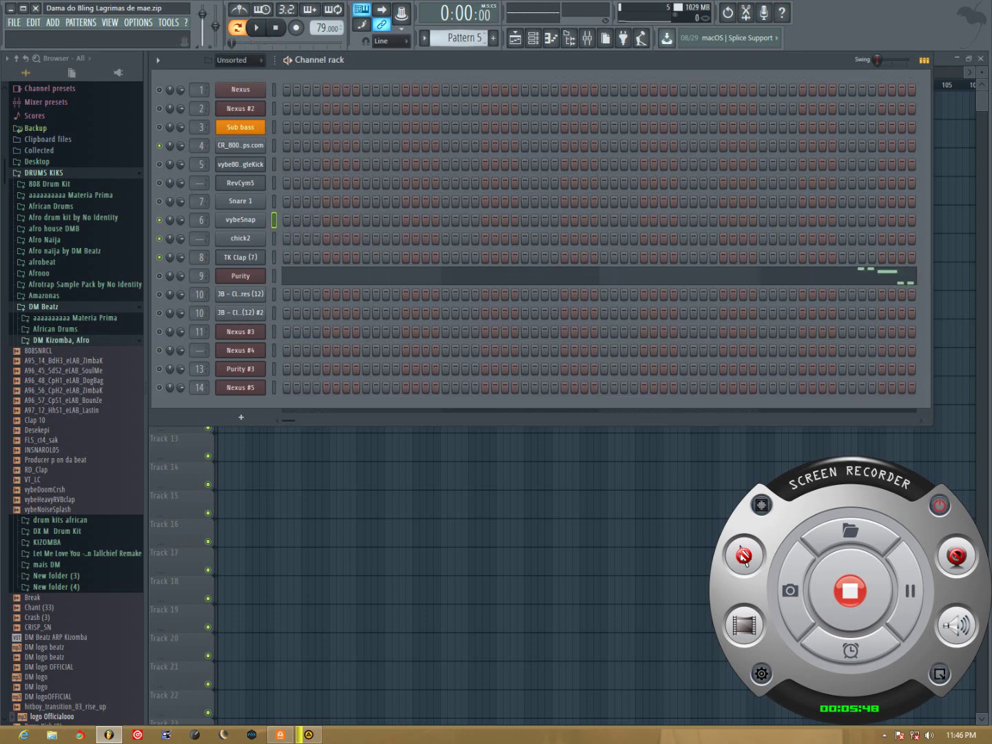
key(KP_Add)
key(KP_Add)
key(KP_Add)
key(KP_Add)
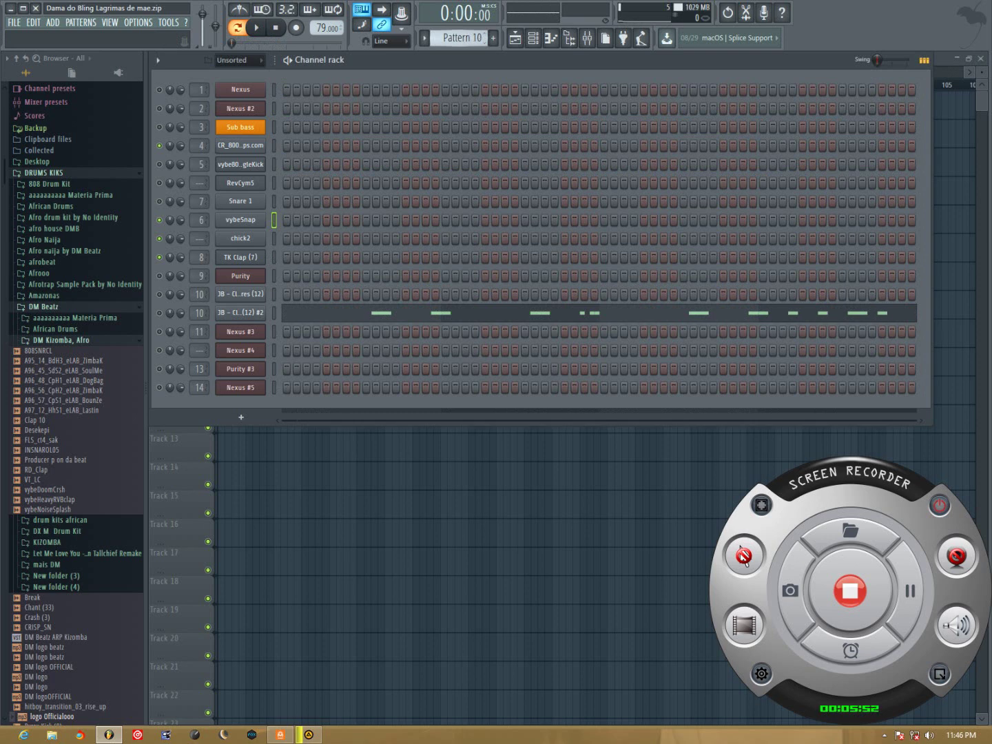
key(KP_Add)
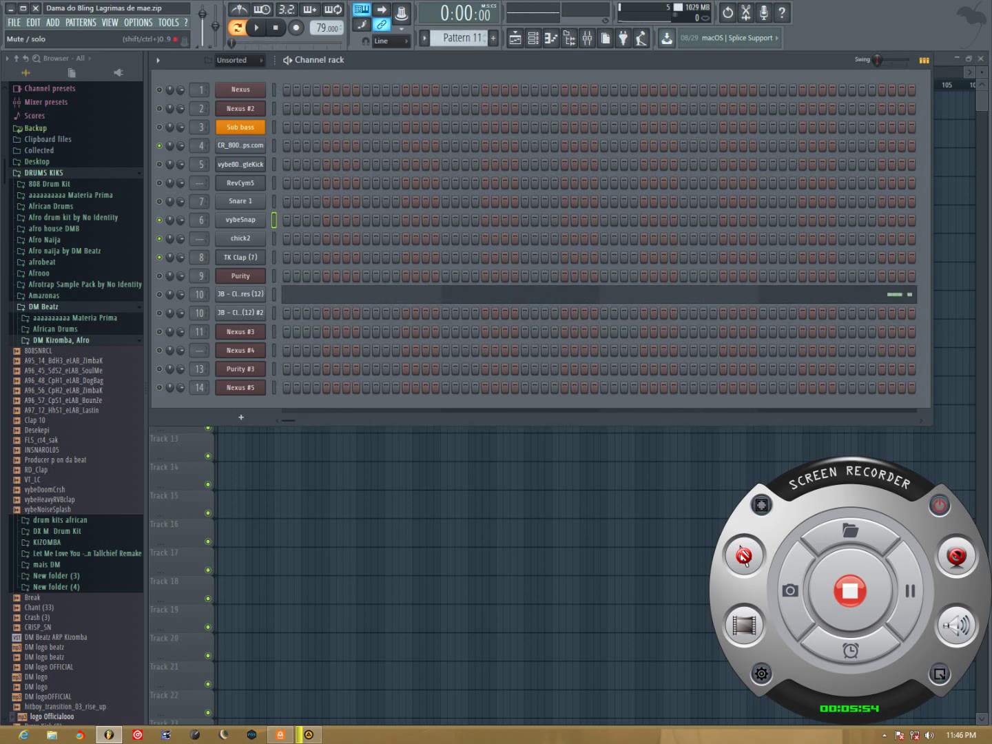
click(304, 292)
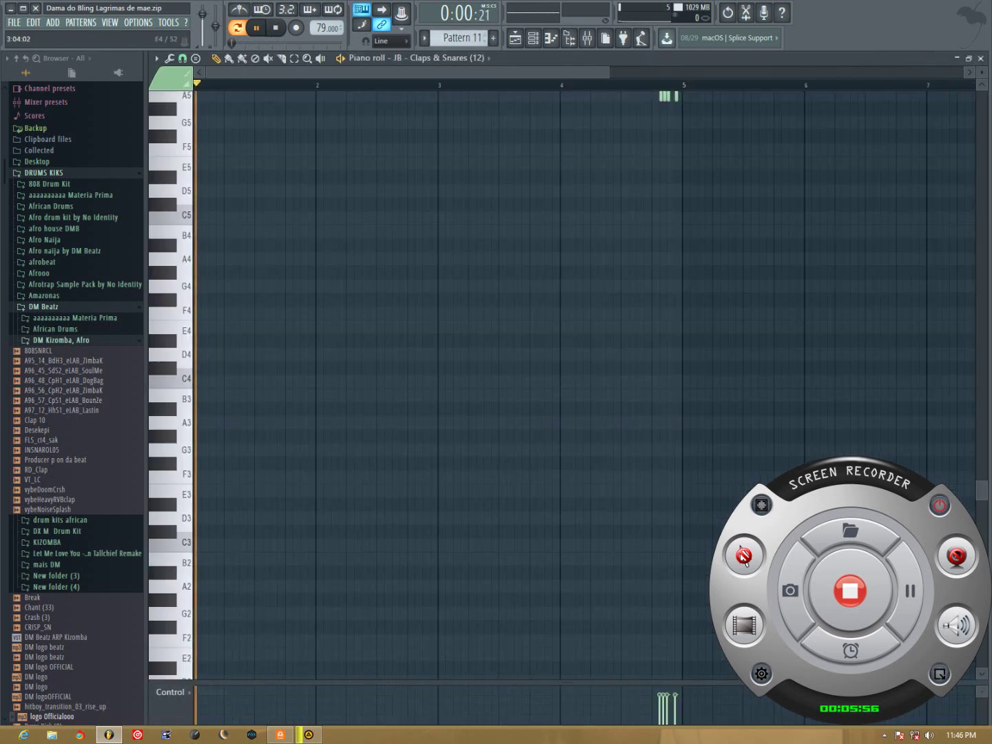
Step: Play the JB - Claps & Snares (12) fill at the end of bar 4 up close, then return to the channel rack
scroll(462, 331, up, 5)
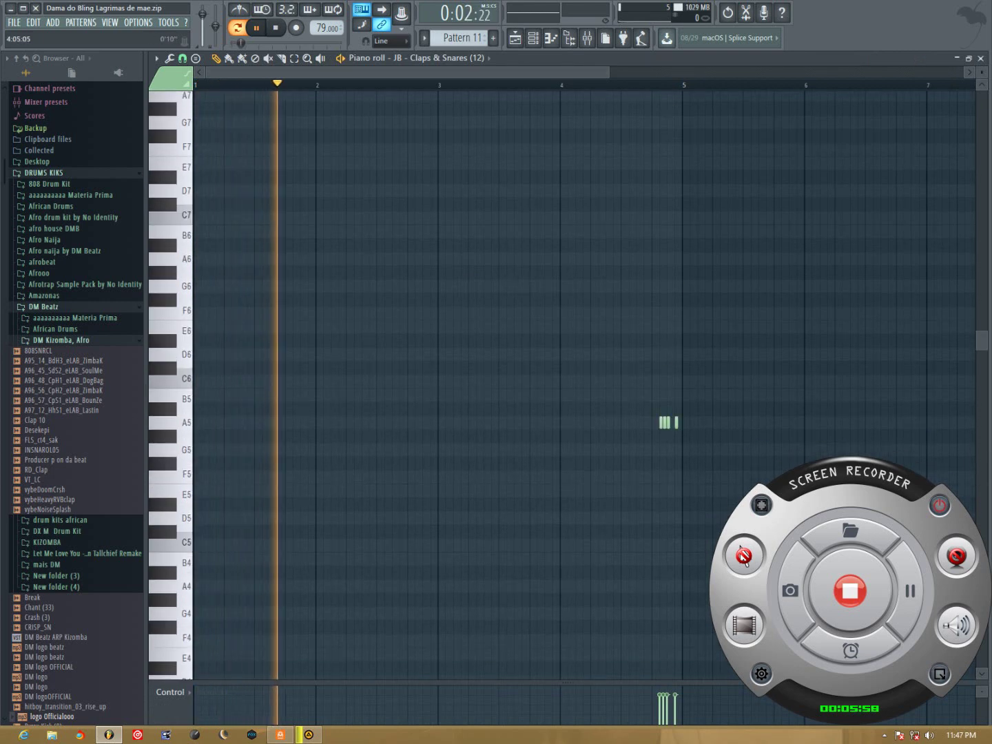
scroll(716, 233, up, 6)
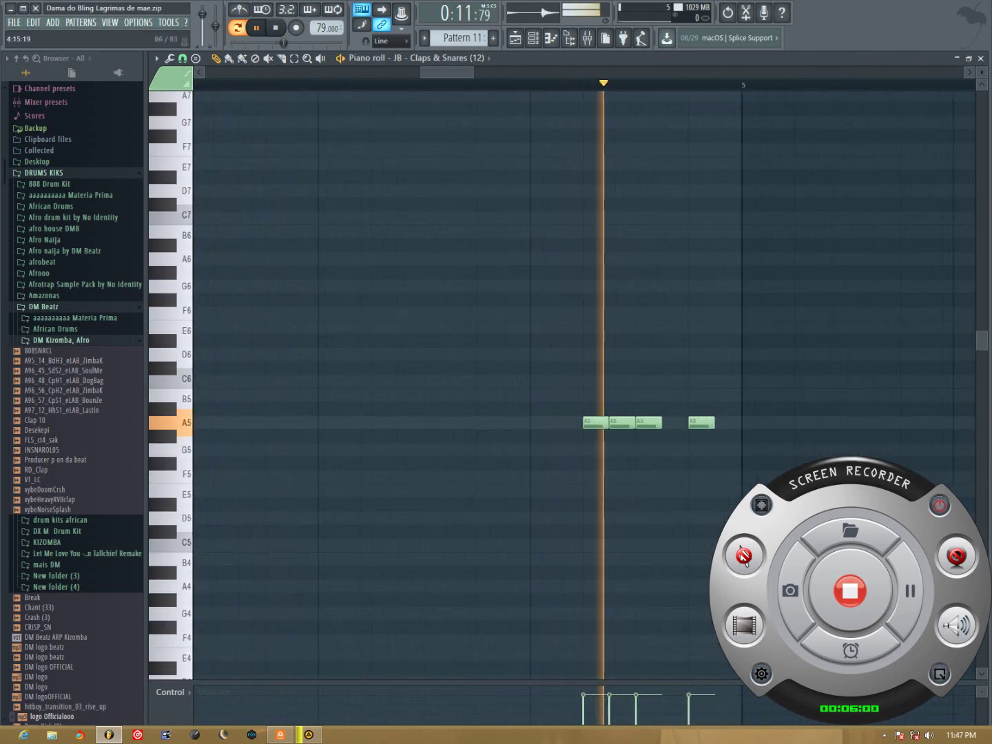
scroll(687, 422, down, 3)
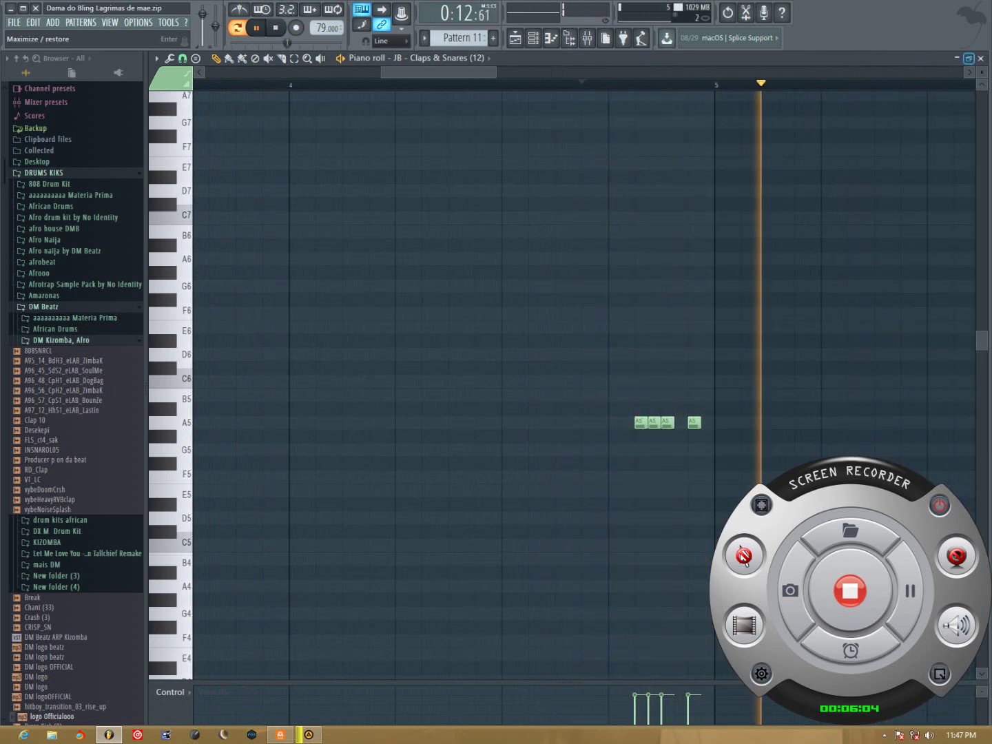
click(981, 58)
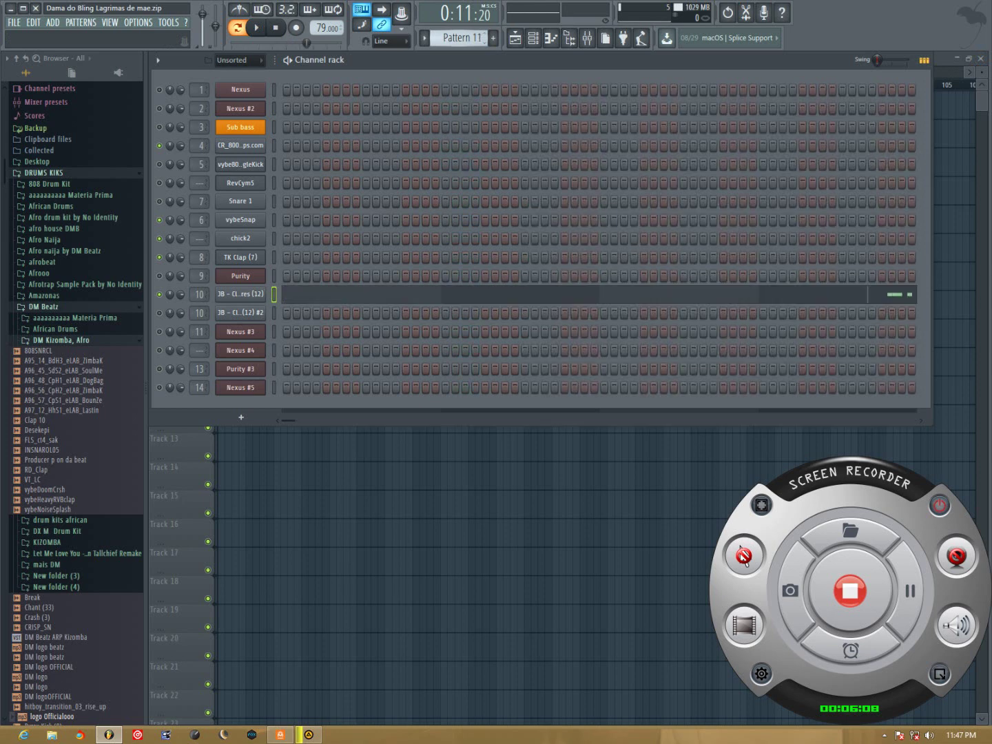
Step: Switch to Pattern 10 and play its JB - Claps & Snares (12) #2 notes in the piano roll
key(minus)
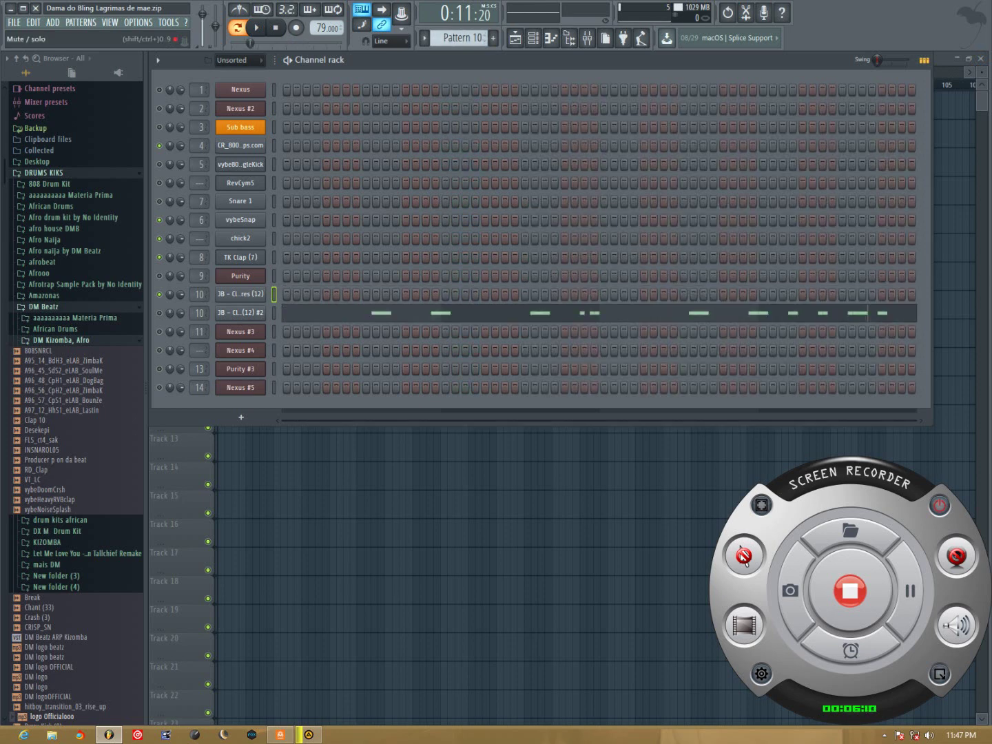
click(379, 312)
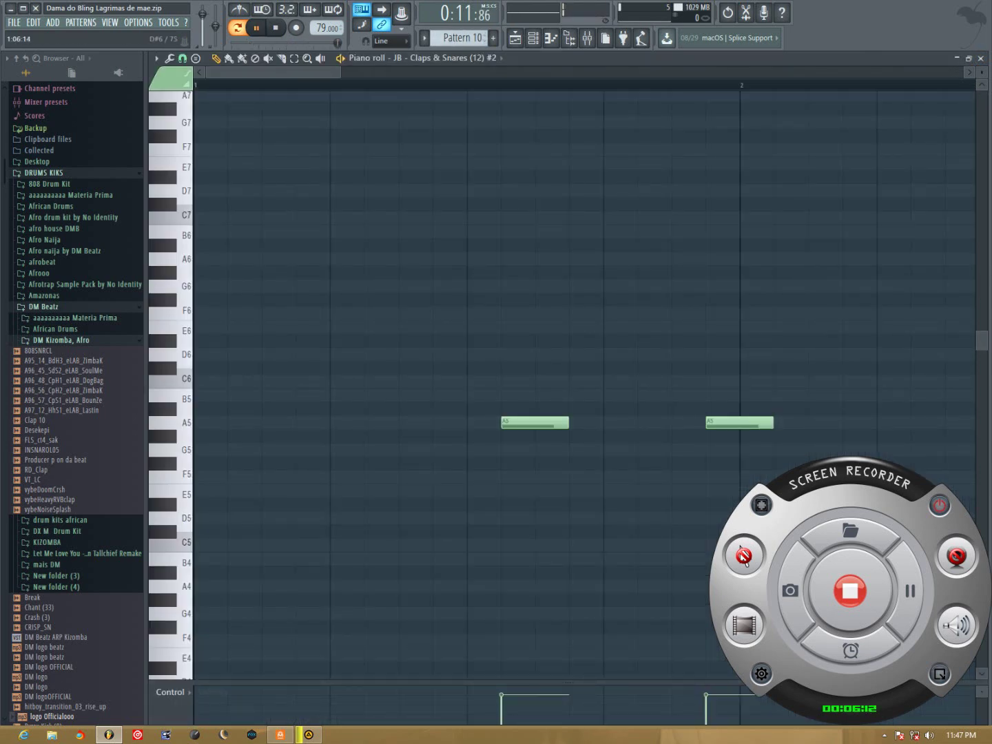
scroll(386, 338, down, 5)
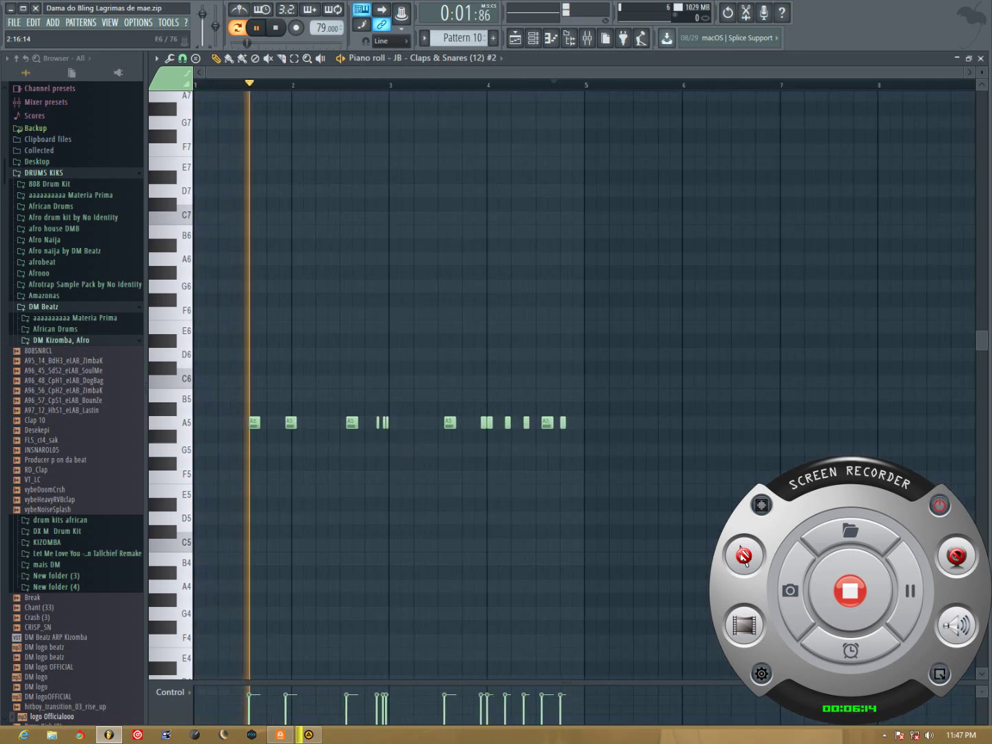
Step: Play Pattern 10's JB - Claps & Snares (12) #2 notes up close, then stop playback and close the piano roll
scroll(584, 379, up, 2)
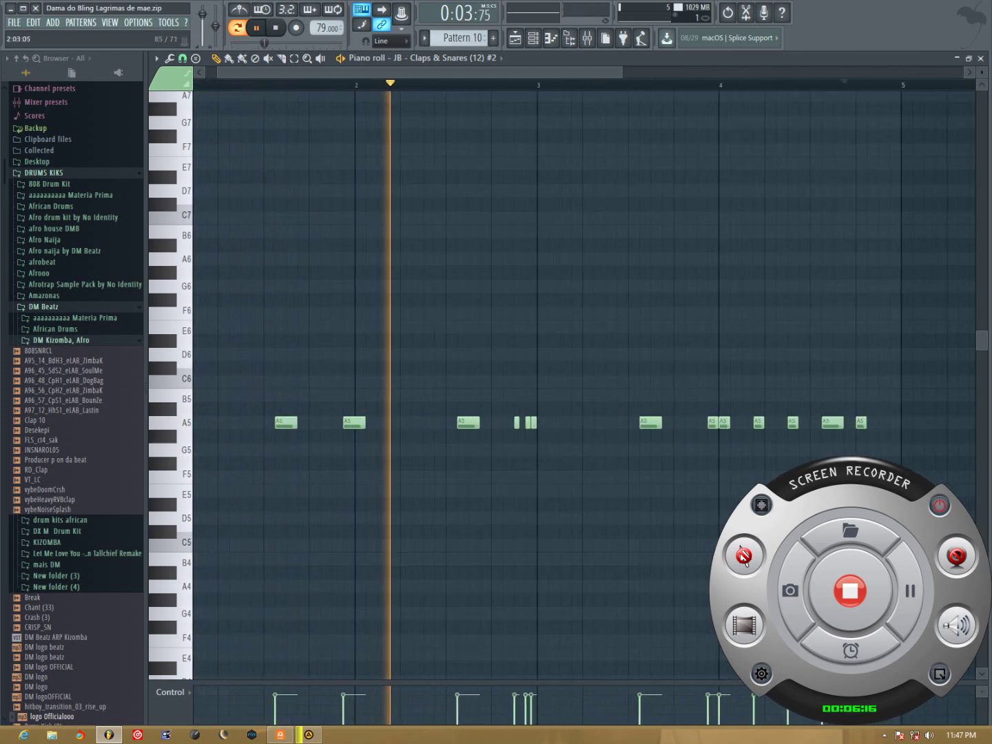
scroll(584, 379, down, 3)
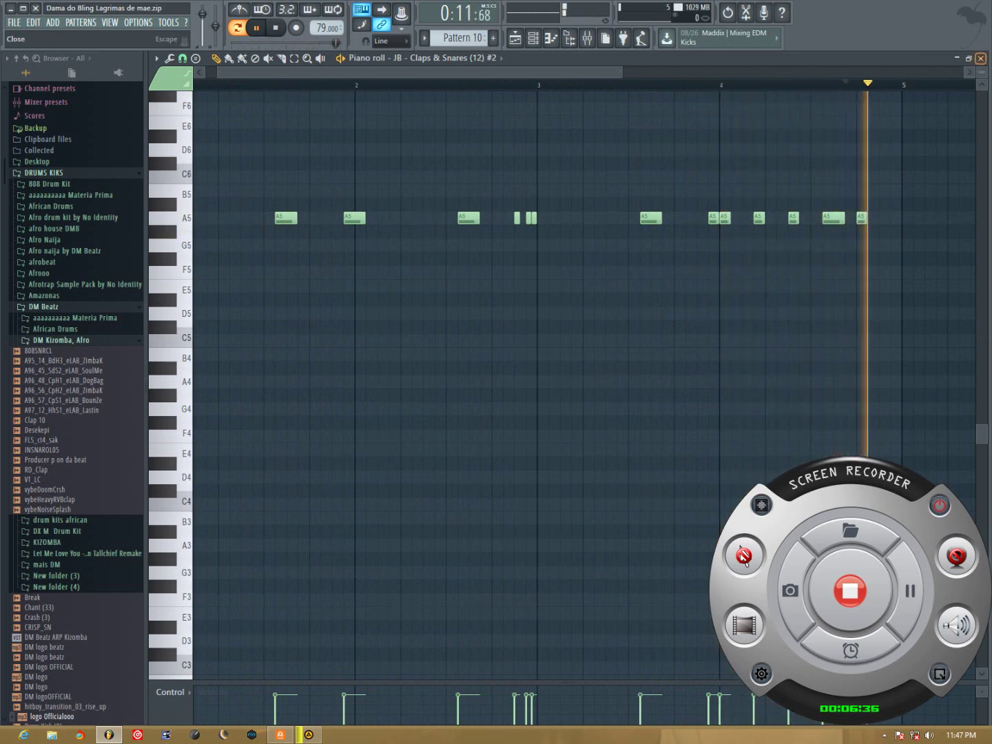
key(space)
click(980, 59)
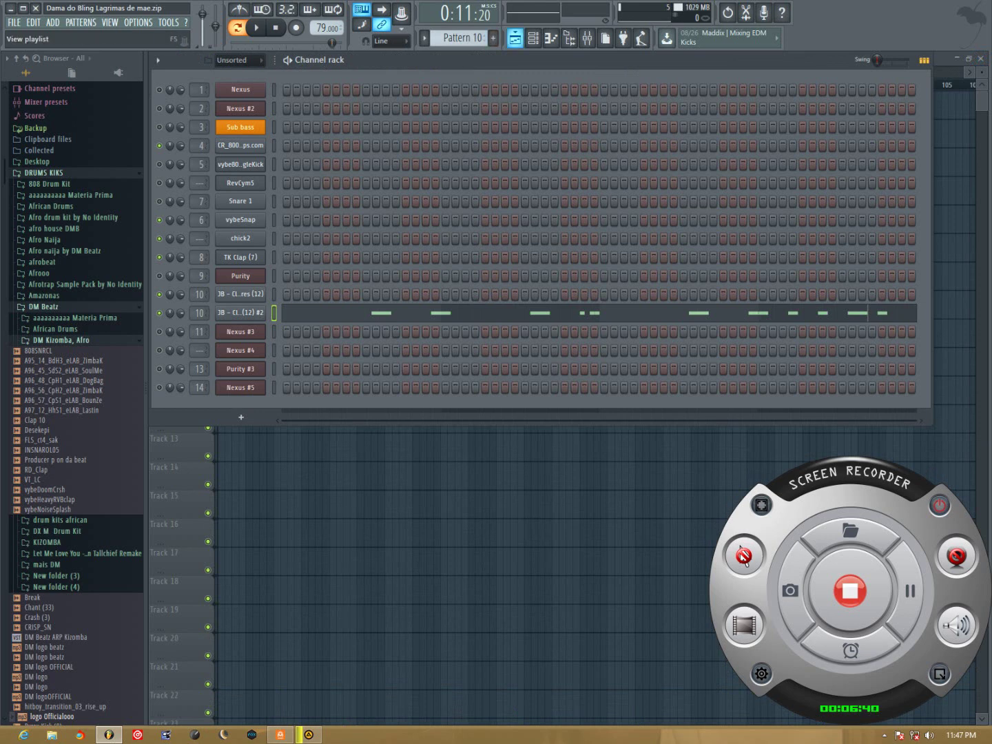
Step: Solo the CR_800 channel and then release its solo so that every channel in the rack is unmuted
right_click(159, 146)
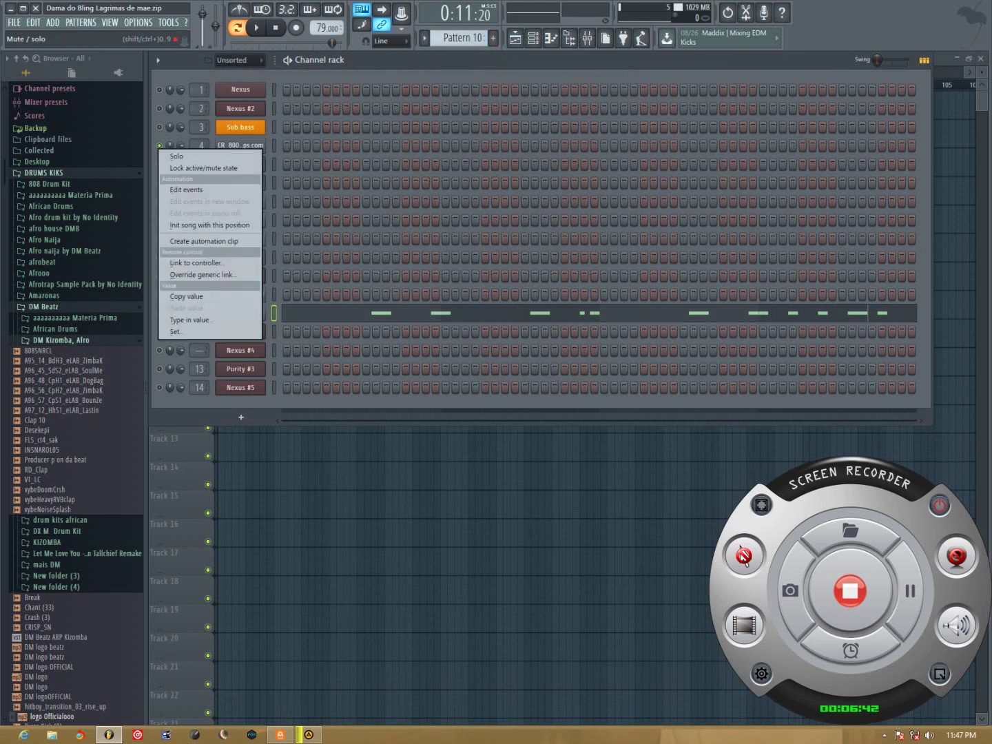
click(177, 156)
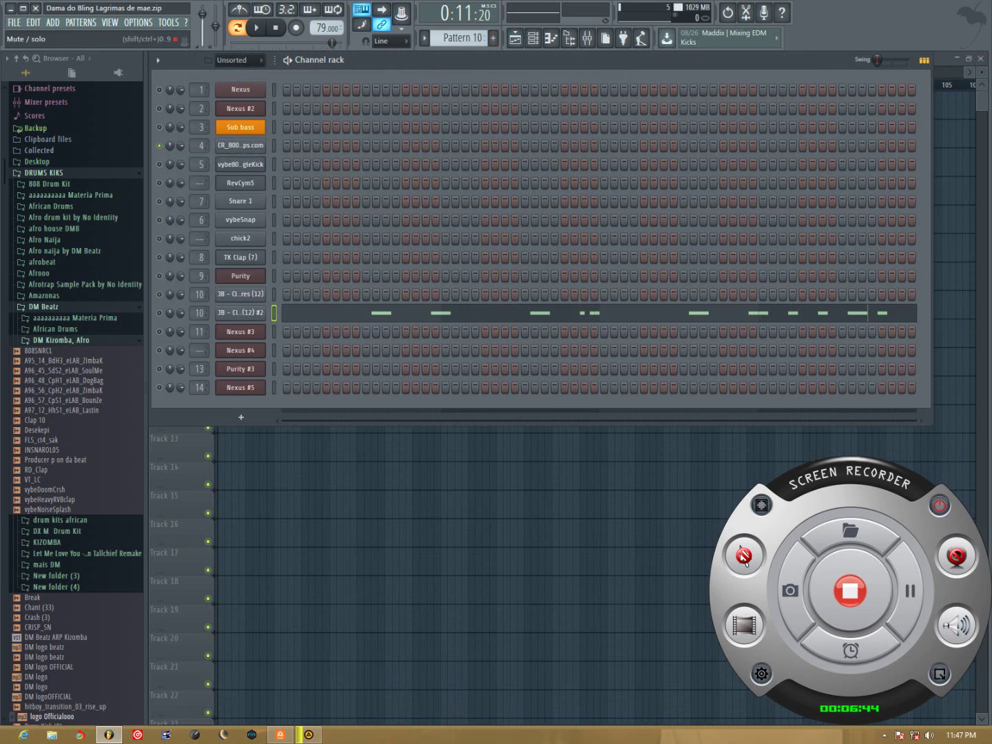
right_click(159, 146)
click(178, 154)
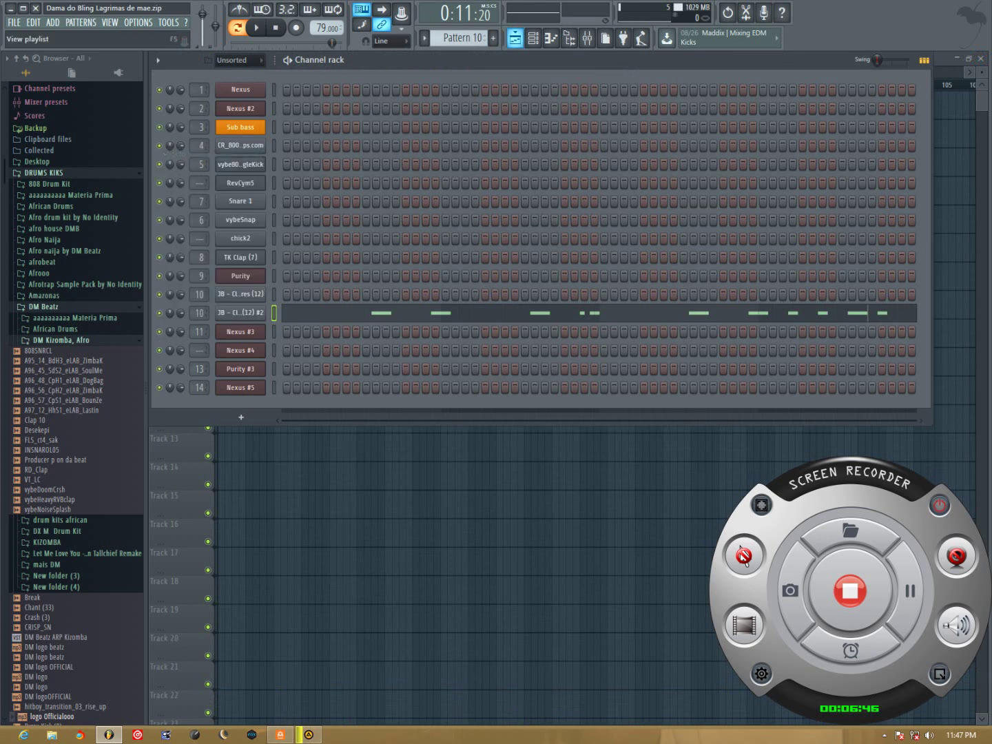
Step: Return to the playlist with the original dama-do-bling-lágrimas-de-mãe audio on Track 9 muted, closing the logo Officialooo sample settings
key(F6)
click(208, 342)
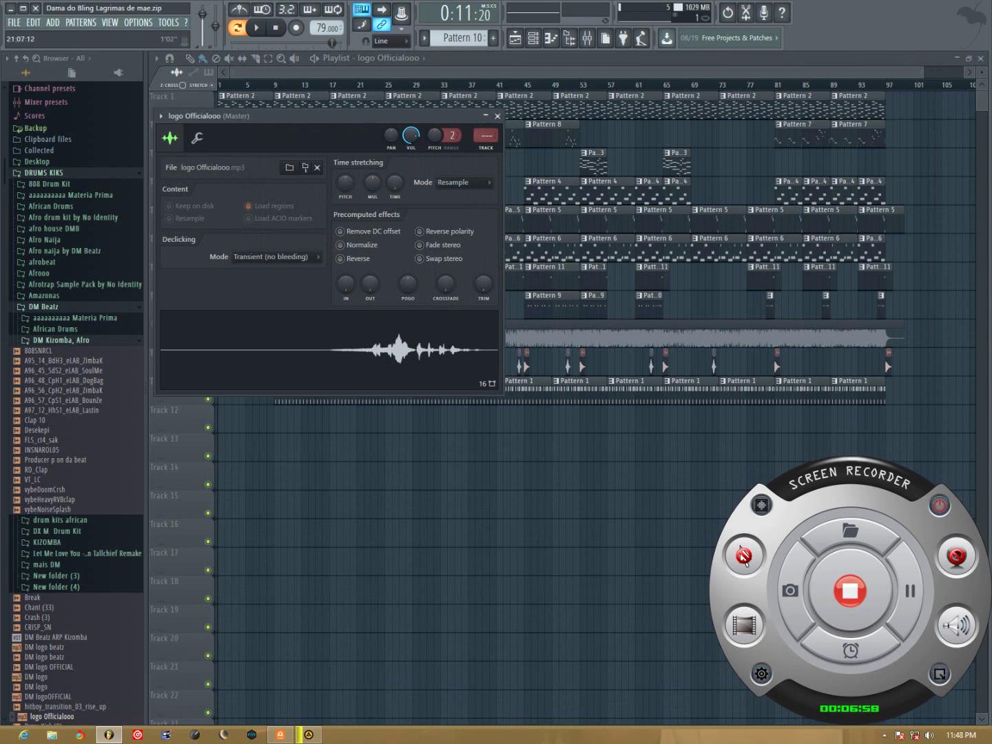
key(Escape)
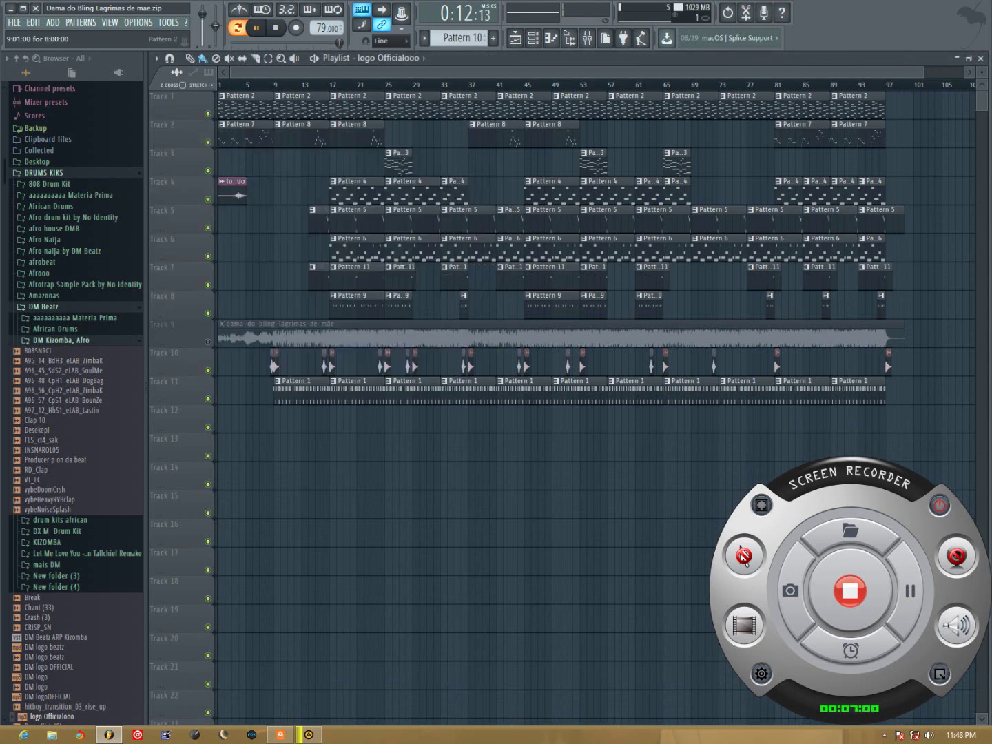
Step: Play the full song arrangement in the playlist from the beginning and look over all its tracks
key(space)
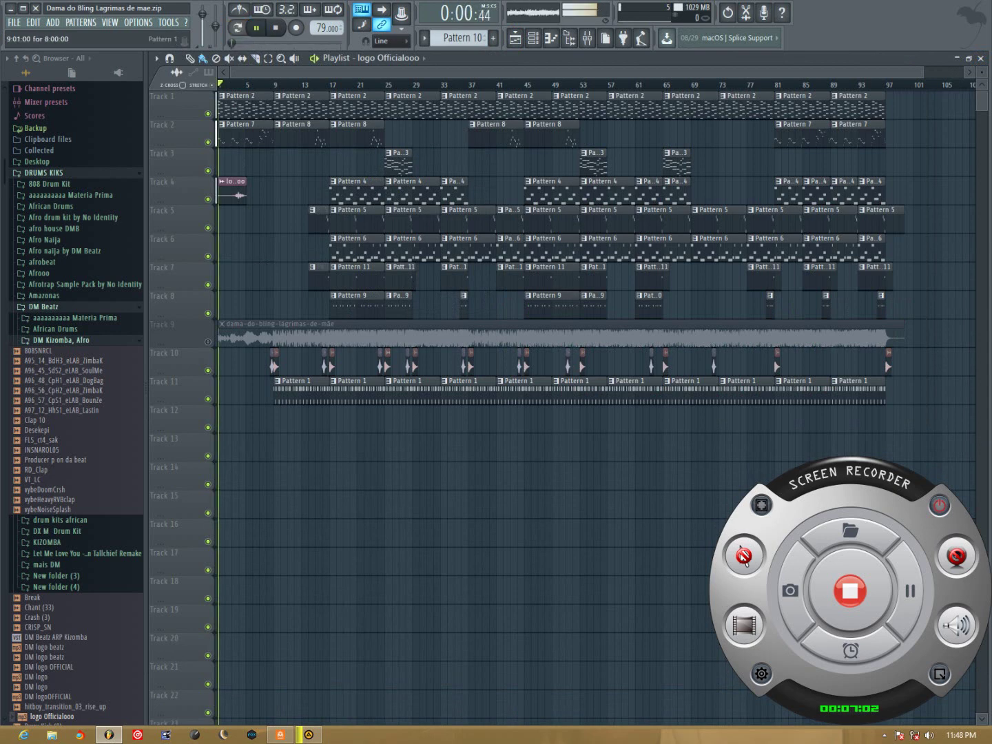
scroll(741, 549, down, 4)
scroll(740, 549, up, 2)
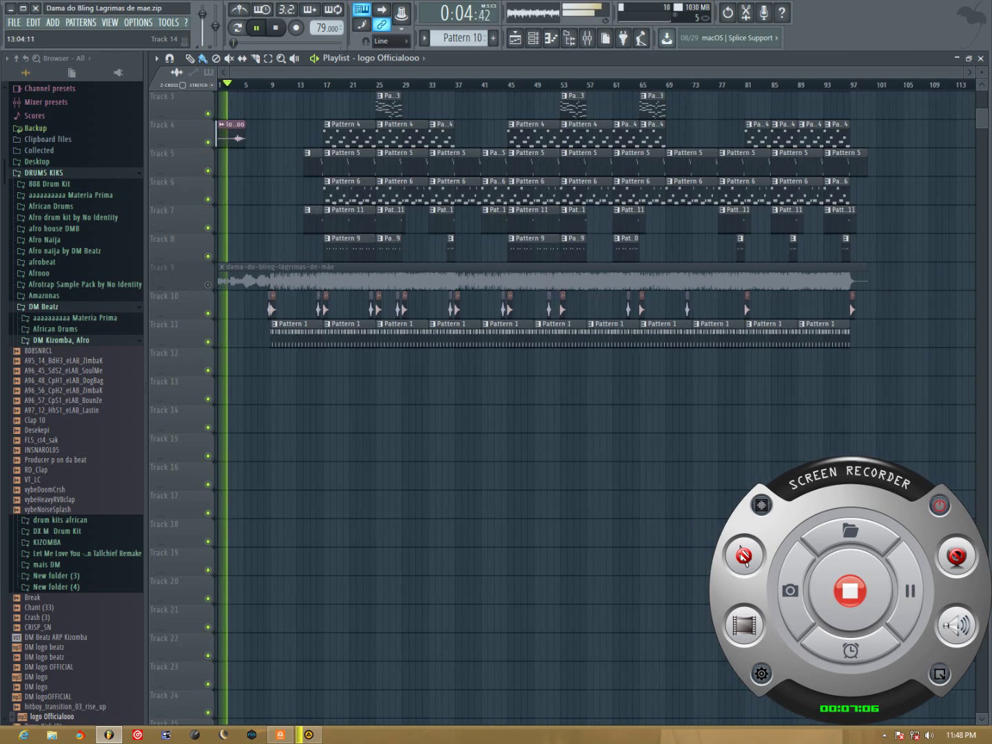
scroll(740, 549, up, 2)
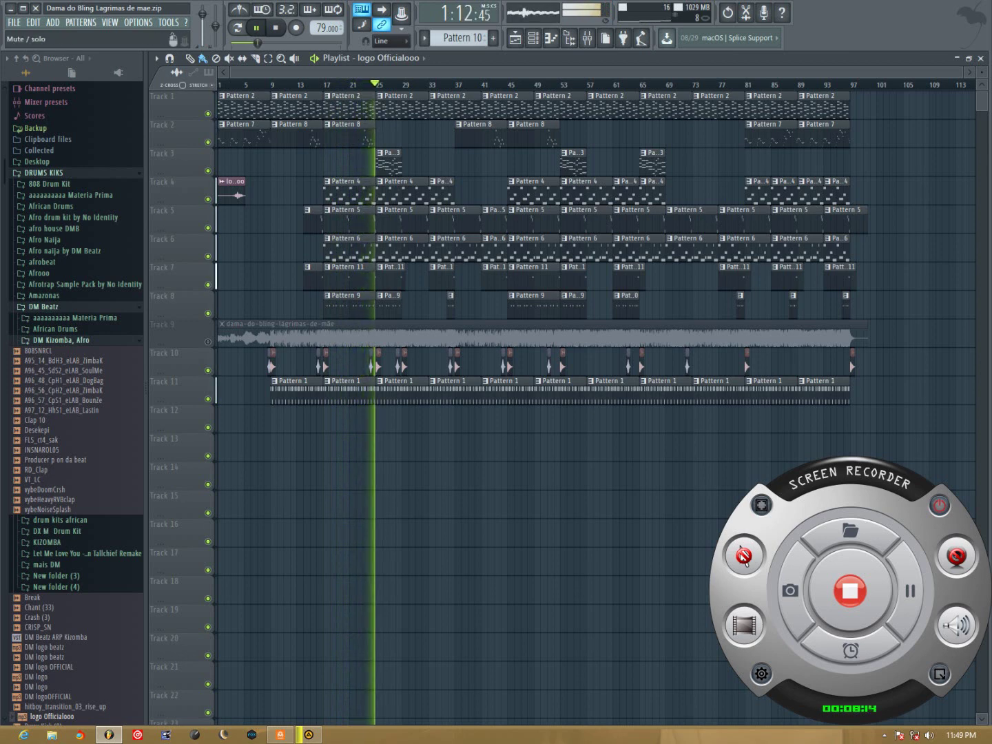
Step: Unmute, mute and again unmute the original audio on Track 9 during playback, then view that clip's sample settings
click(208, 342)
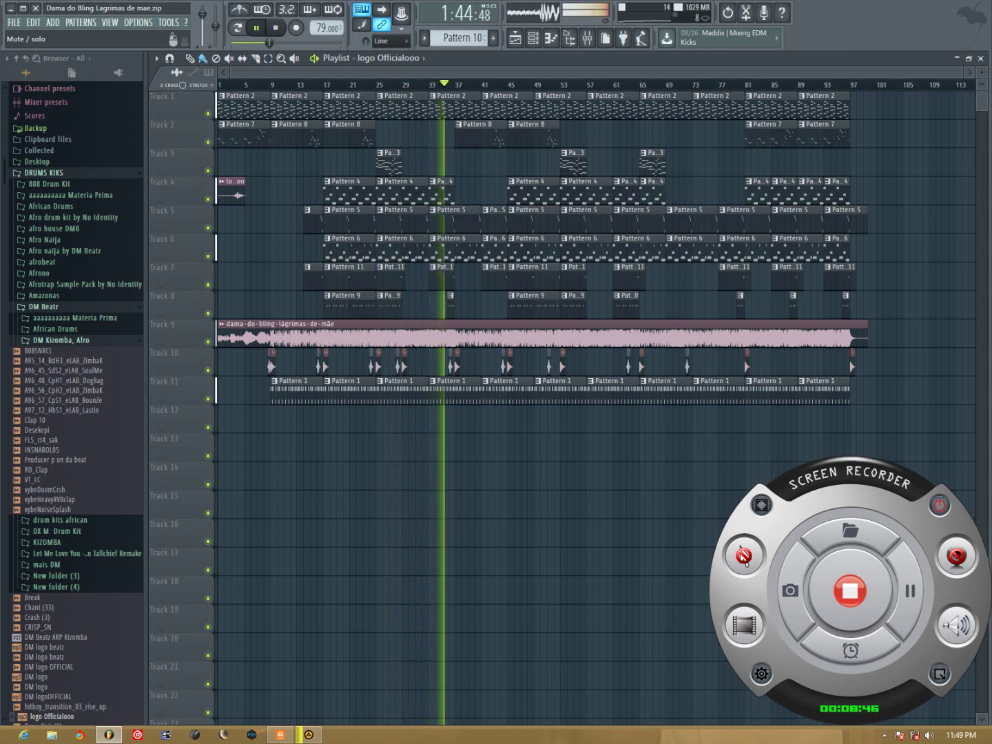
click(207, 341)
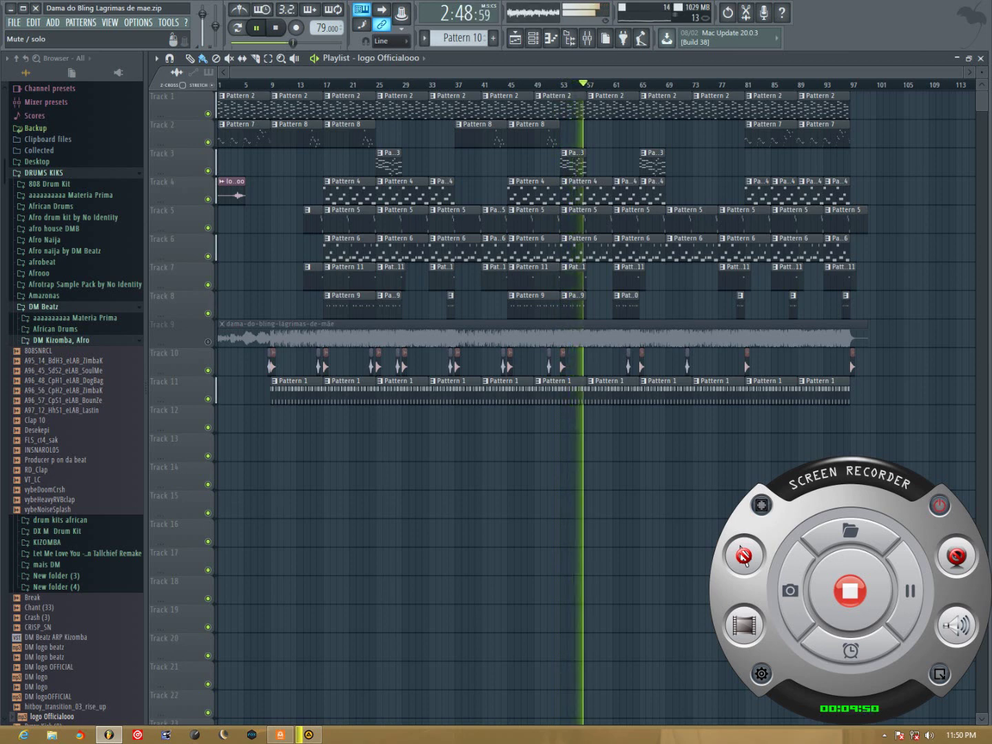
click(207, 341)
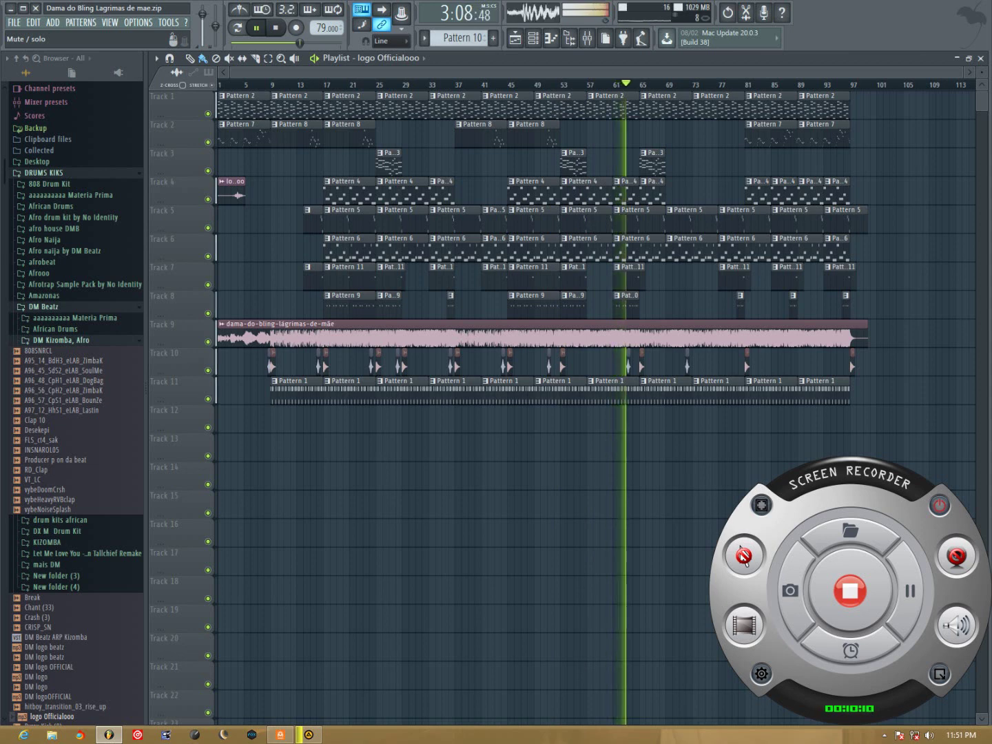
double_click(302, 330)
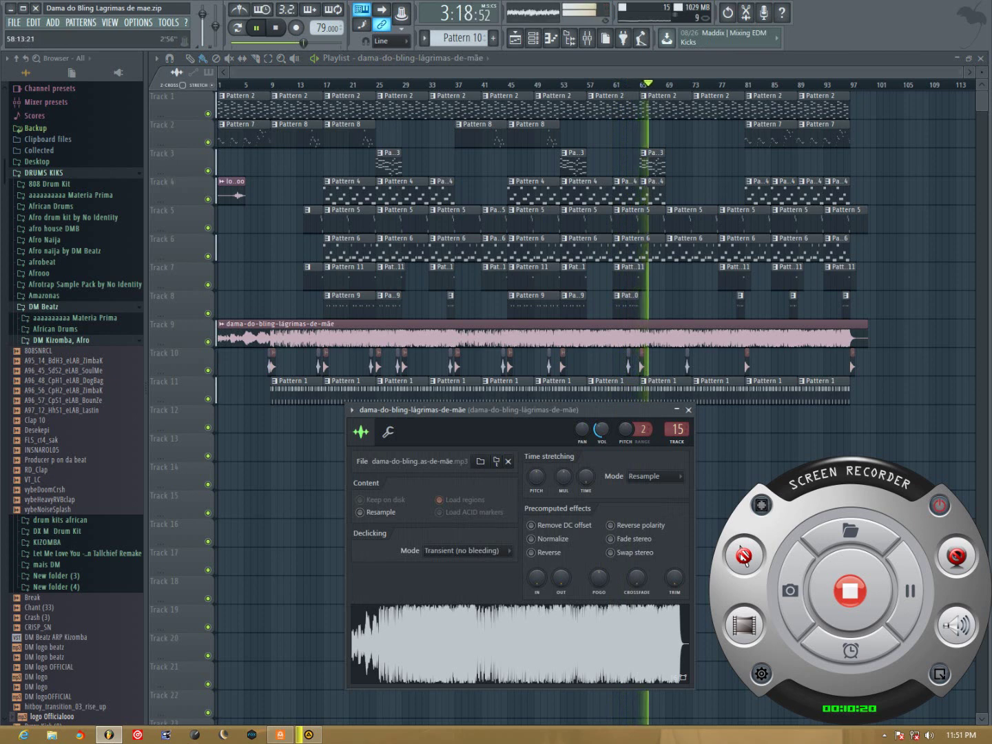
key(Escape)
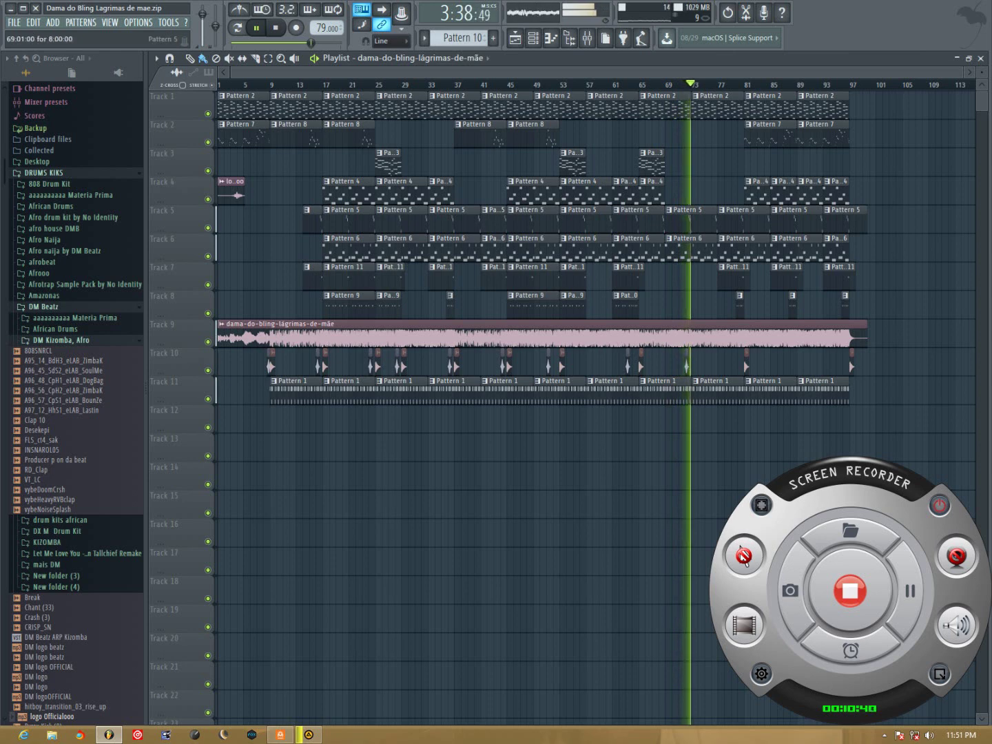
Step: Open Pattern 2's Nexus chords in the piano roll during playback, view all eight bars, and return to the channel rack
double_click(717, 107)
scroll(613, 314, down, 5)
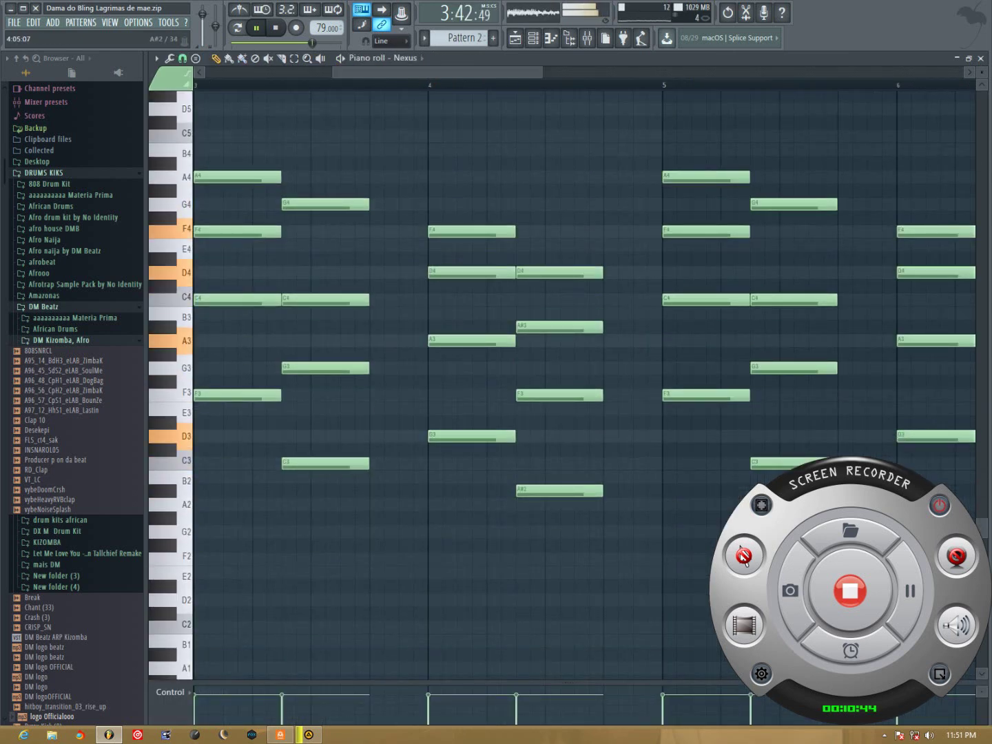
scroll(584, 385, down, 4)
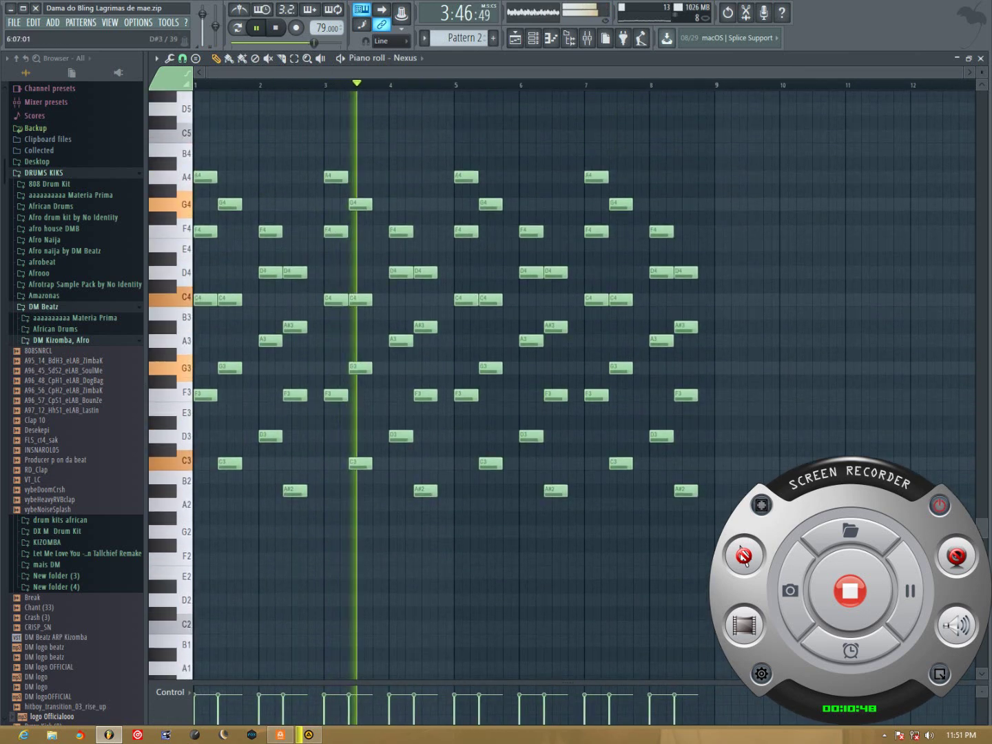
click(982, 57)
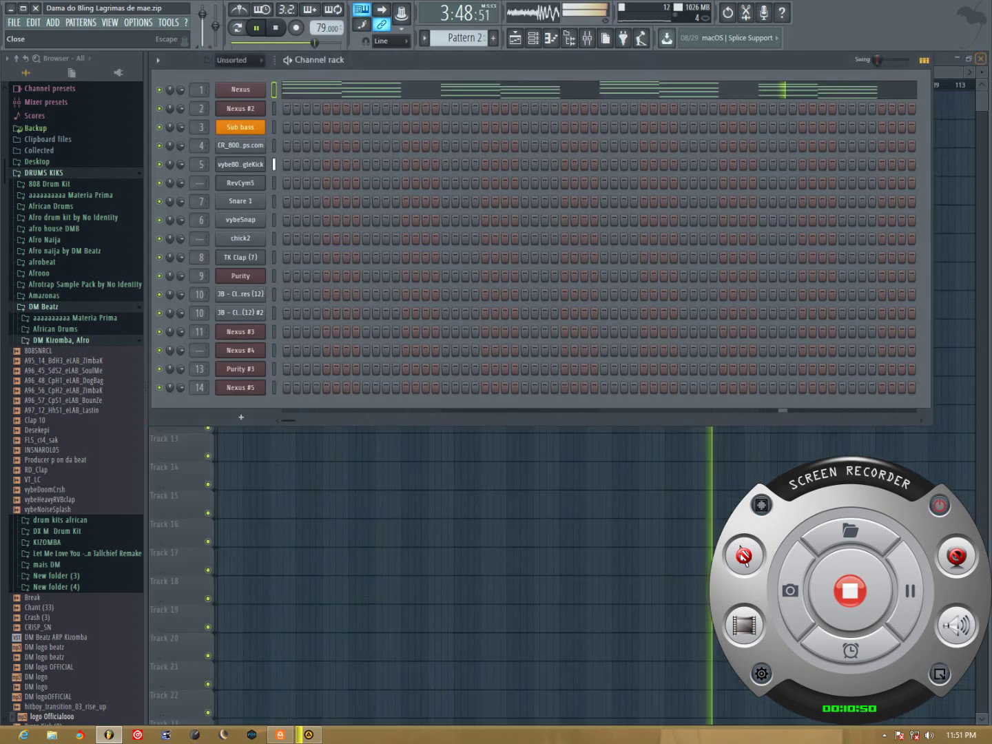
Step: Browse the patterns in the channel rack to Pattern 5 and open its Purity notes in the piano roll
scroll(462, 37, down, 2)
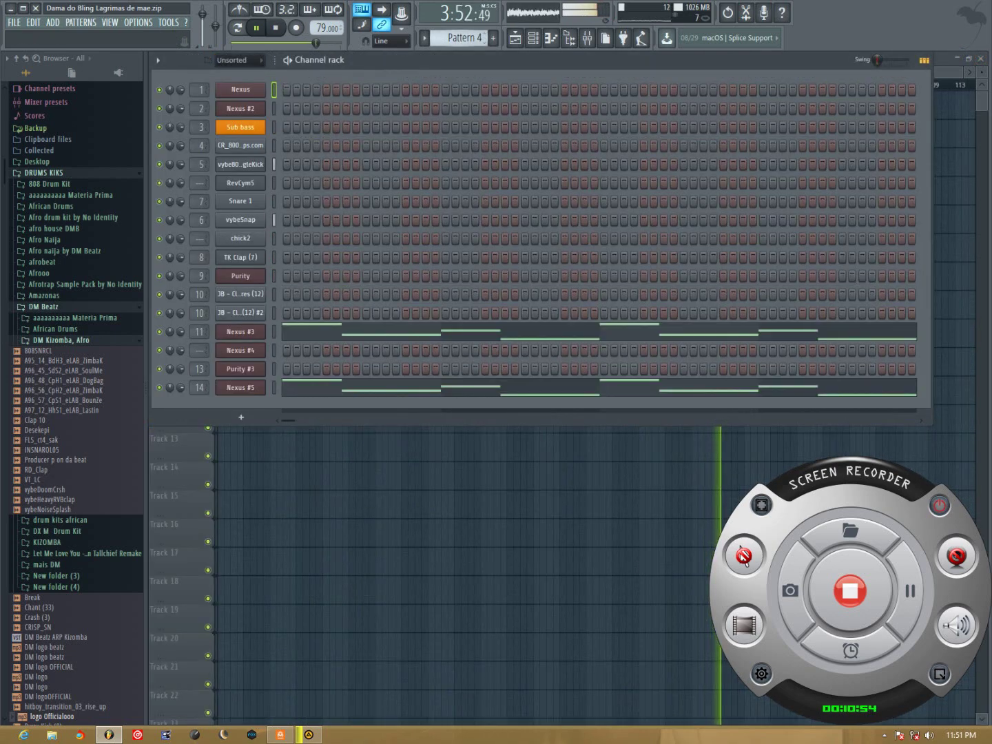
scroll(463, 38, down, 1)
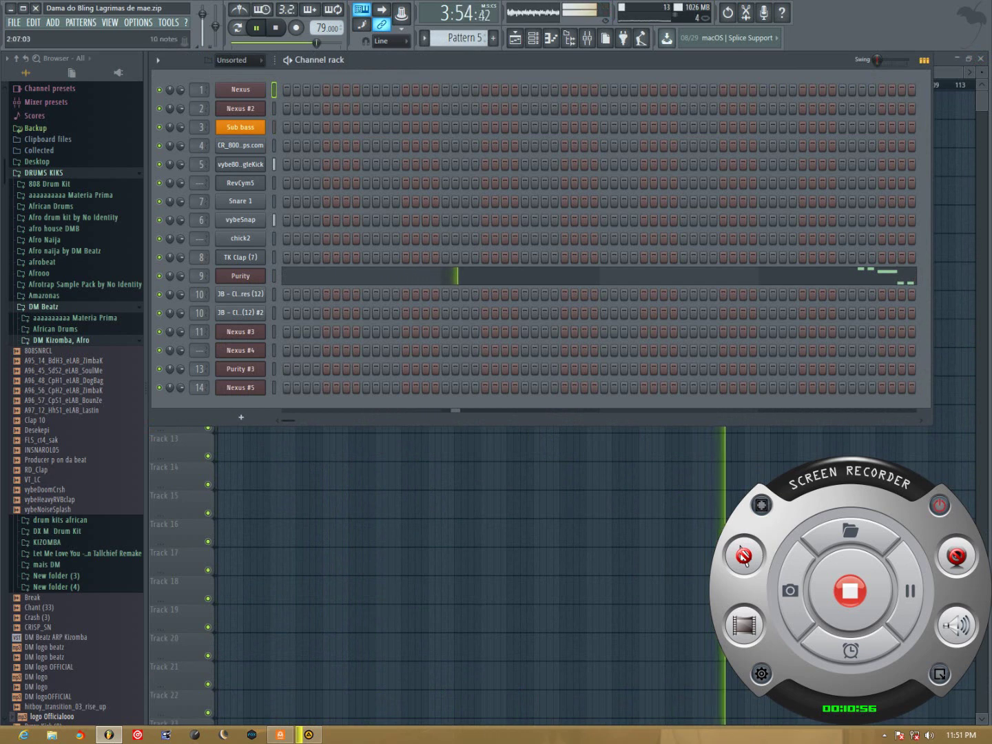
click(501, 275)
scroll(561, 331, up, 4)
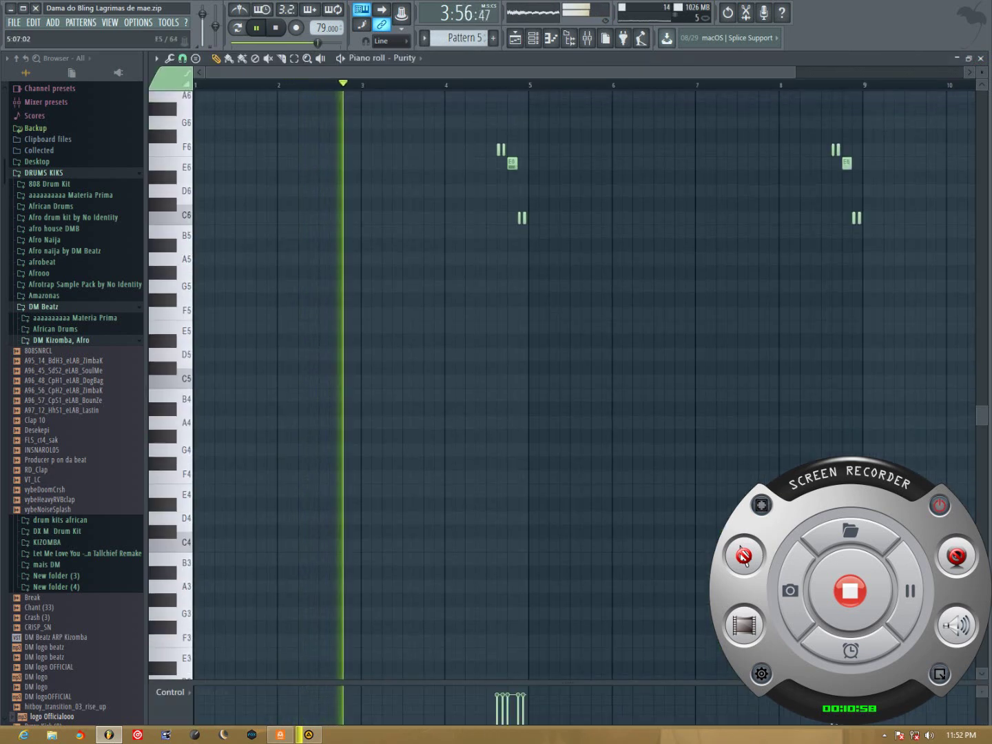
Step: Examine the Purity fill at the end of bar 4 up close while the song plays, then return to the playlist
scroll(559, 331, down, 2)
scroll(445, 341, up, 5)
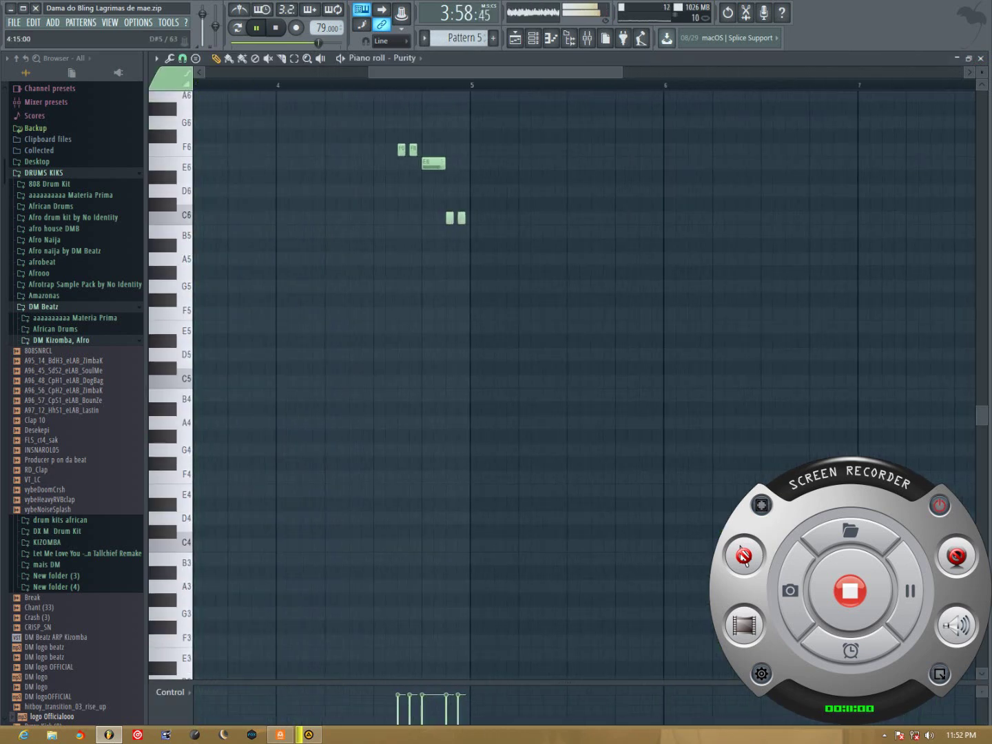
scroll(512, 354, up, 4)
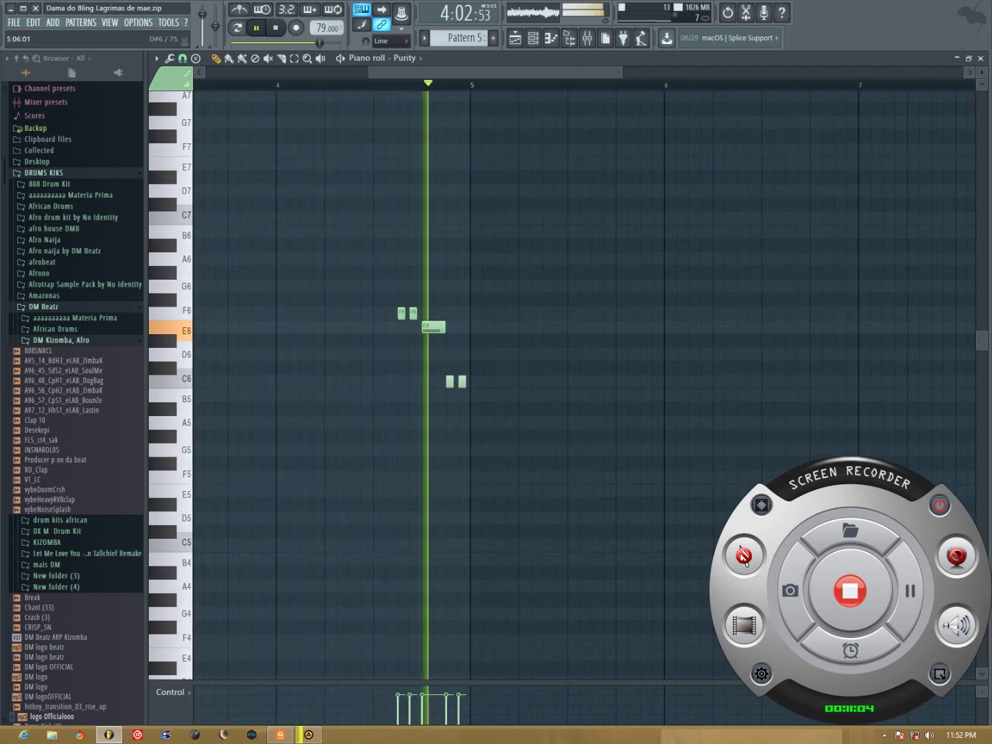
key(F6)
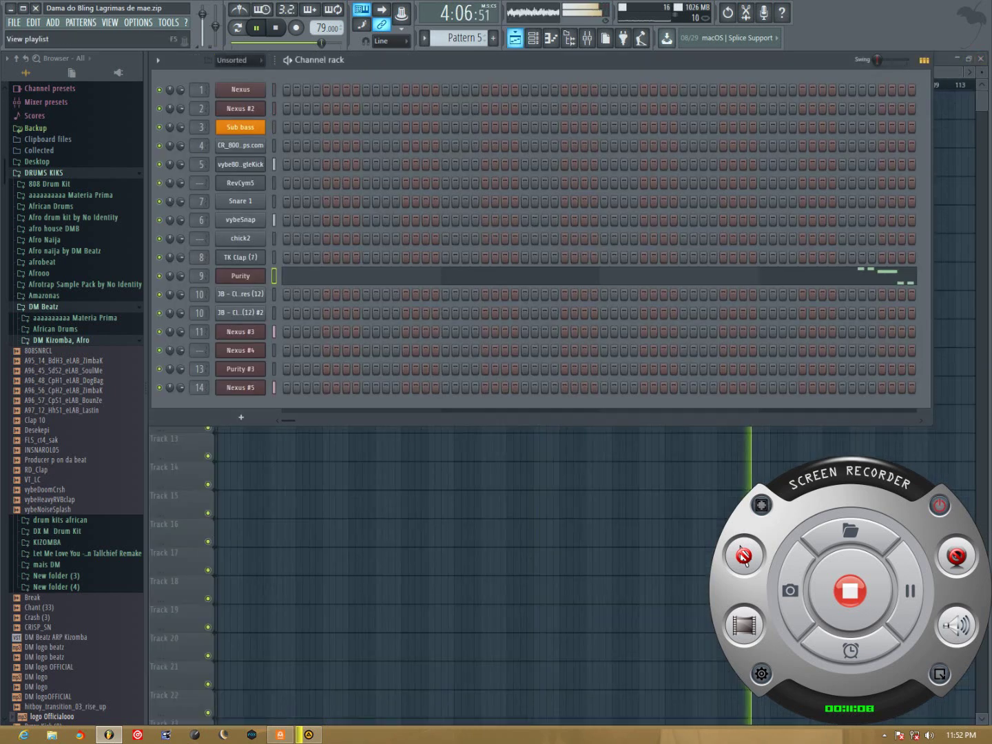
key(F5)
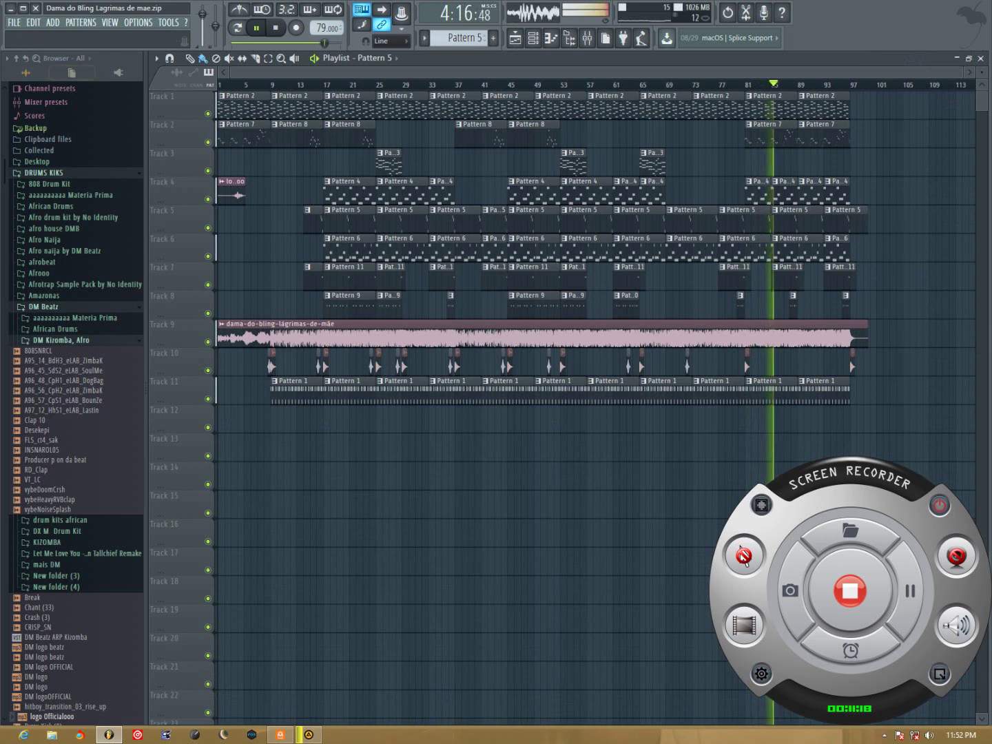
Step: Minimize the FL Studio window and refresh the Windows desktop
click(10, 9)
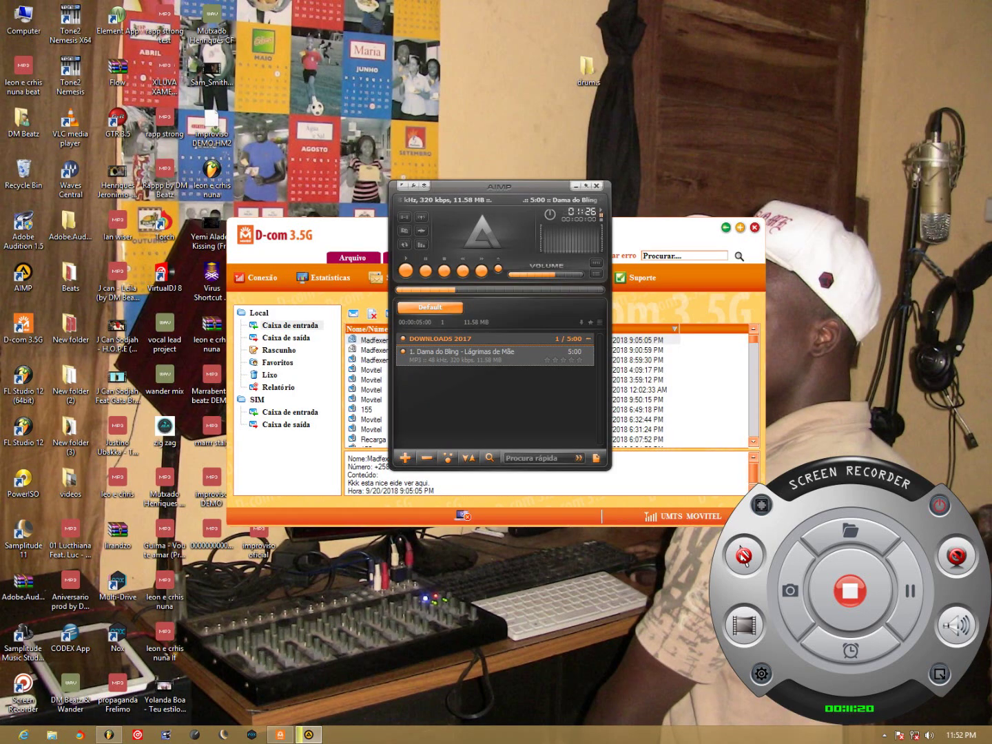
right_click(694, 82)
click(728, 117)
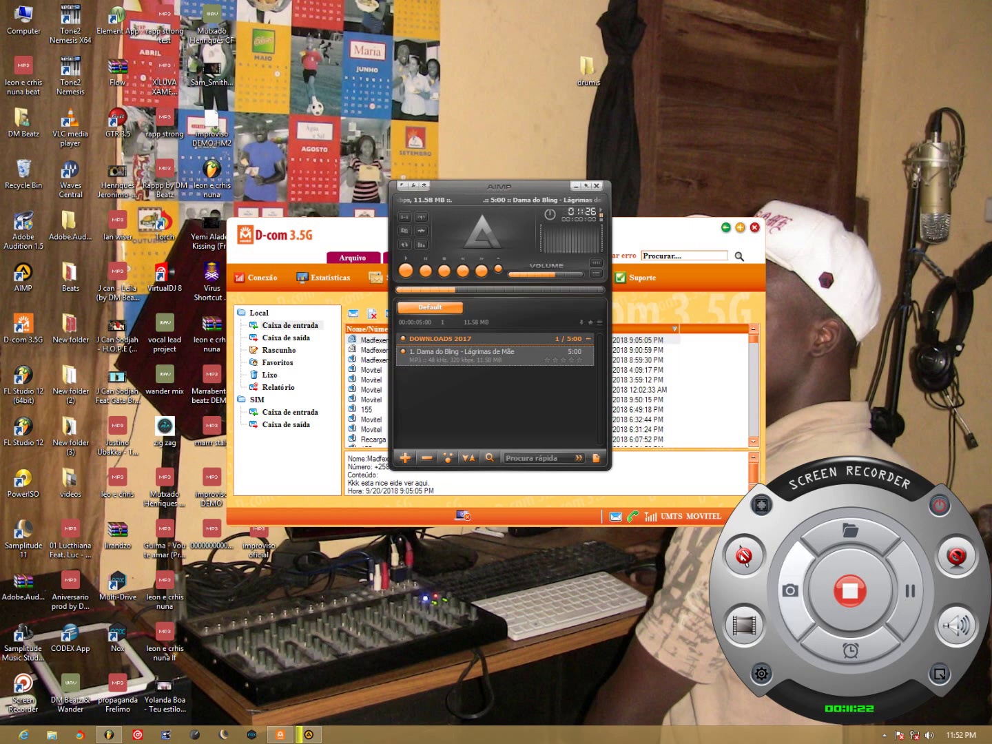